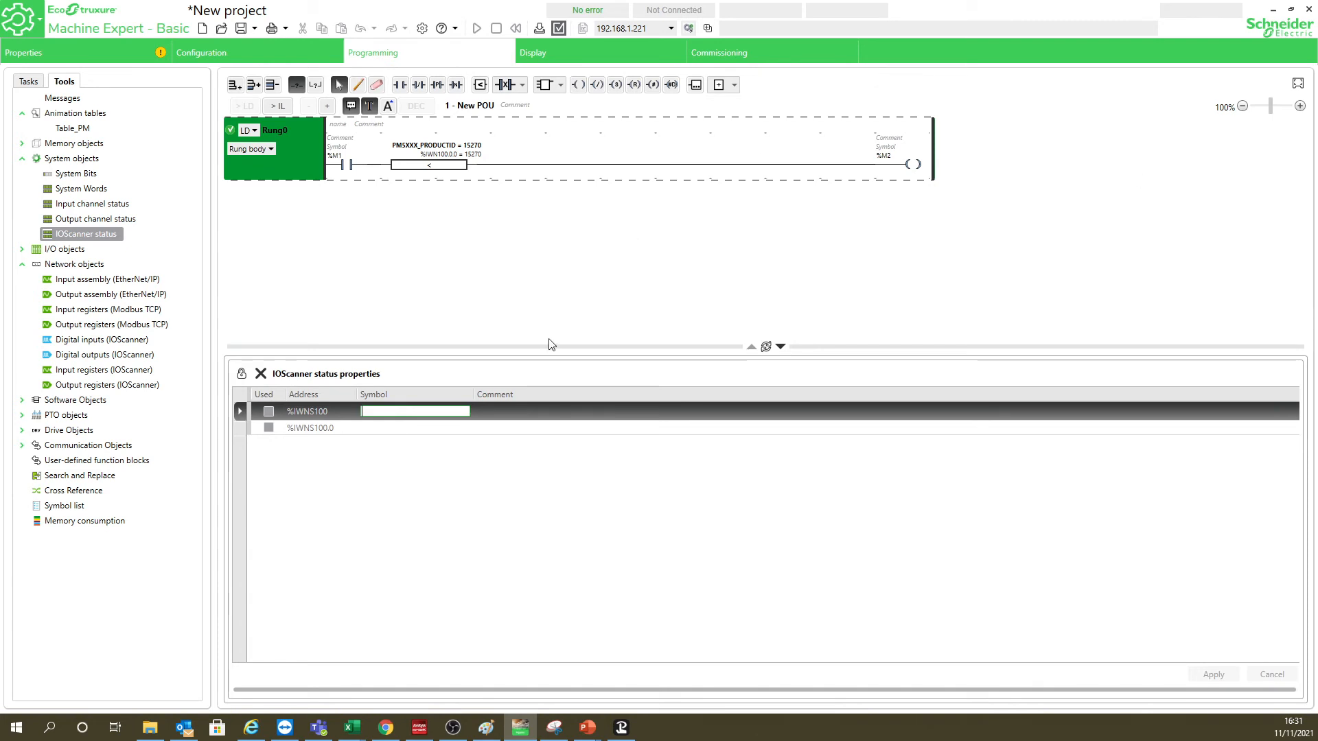
- Set the symbol of the IOScanner status address %IWNS100 to PM5XXX_COMM_STATUS
type("M5xx")
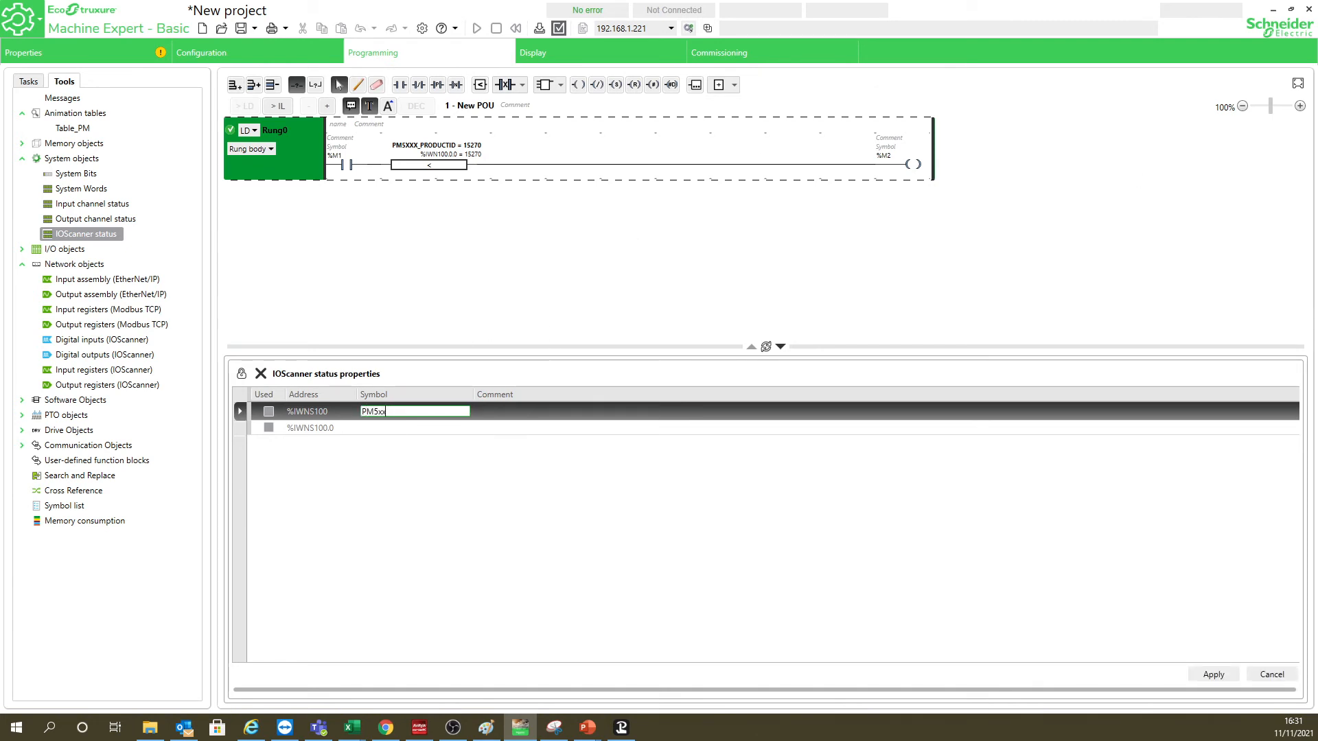
type("x_COMM_STATUS")
key("Return")
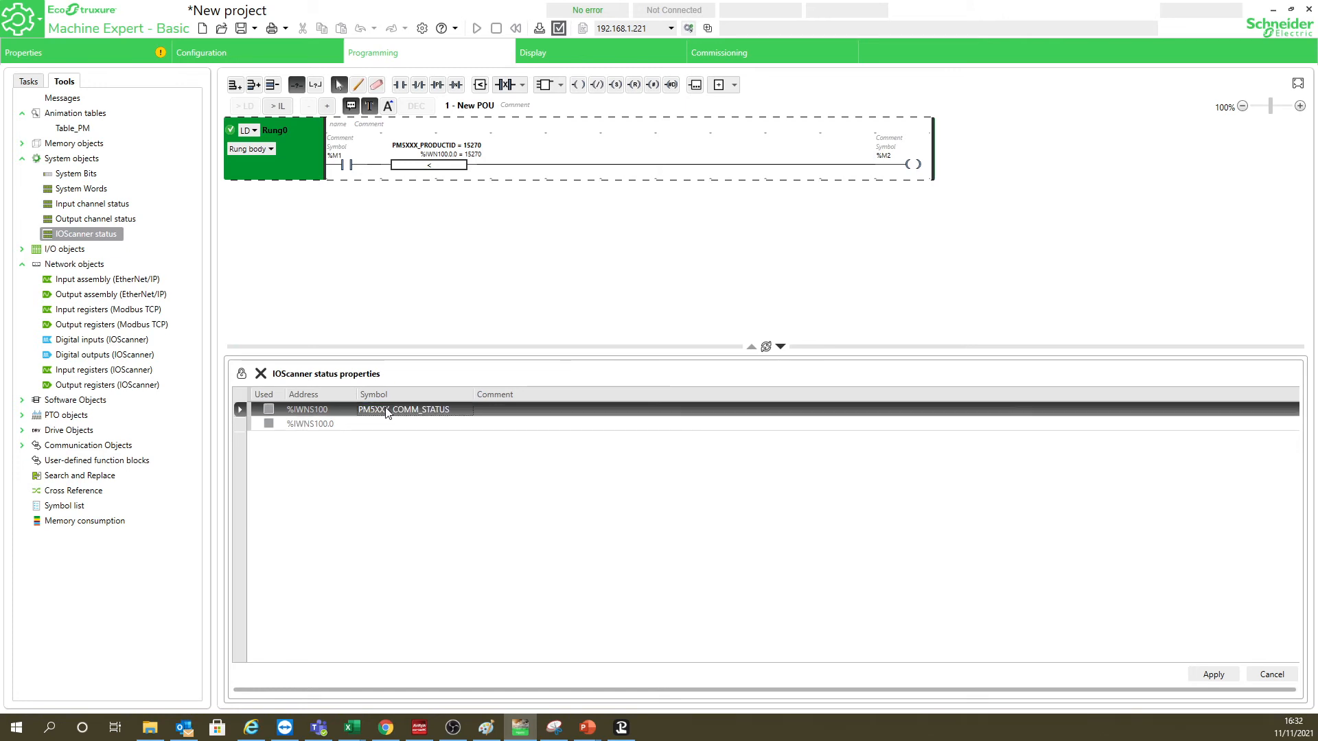
- Reuse that symbol for %IWNS100.0 with the suffix _CHANNEL00 and widen the symbol column to fit the full name
left_click(425, 412)
key("ctrl+c")
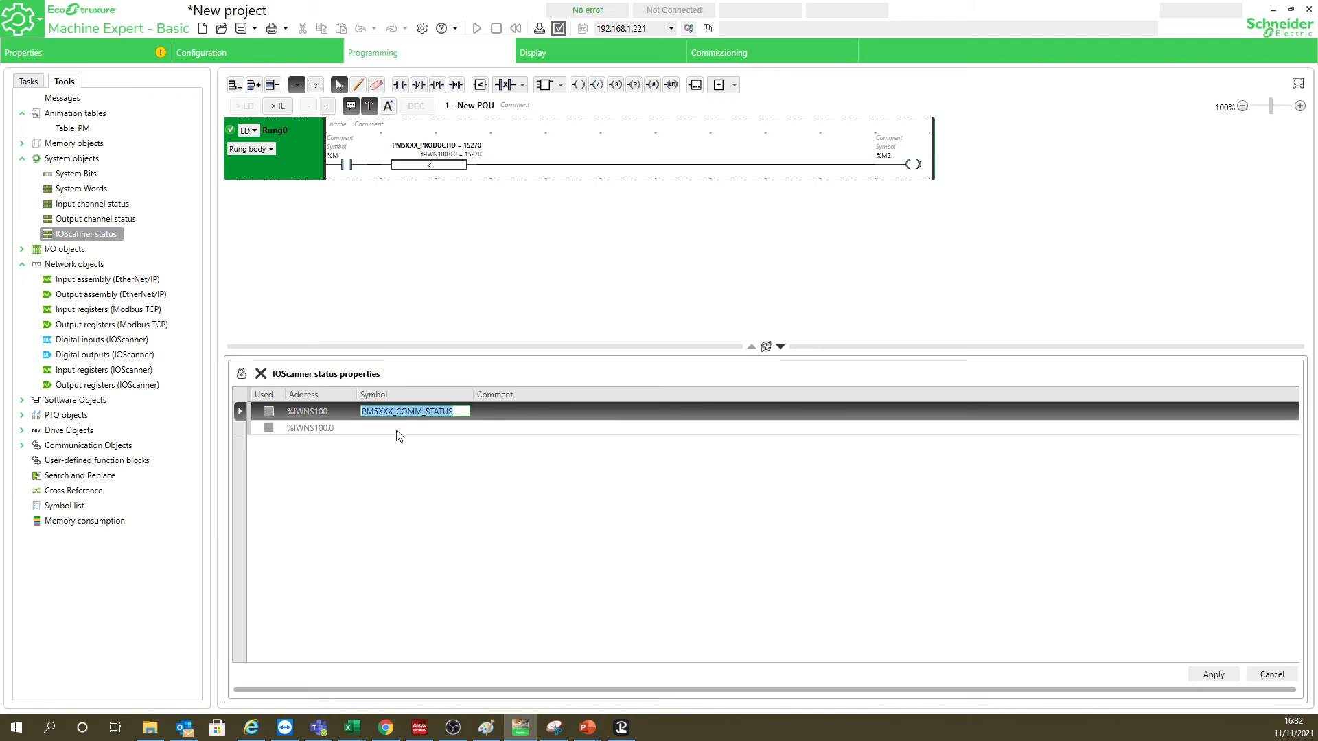
left_click(397, 428)
key("ctrl+v")
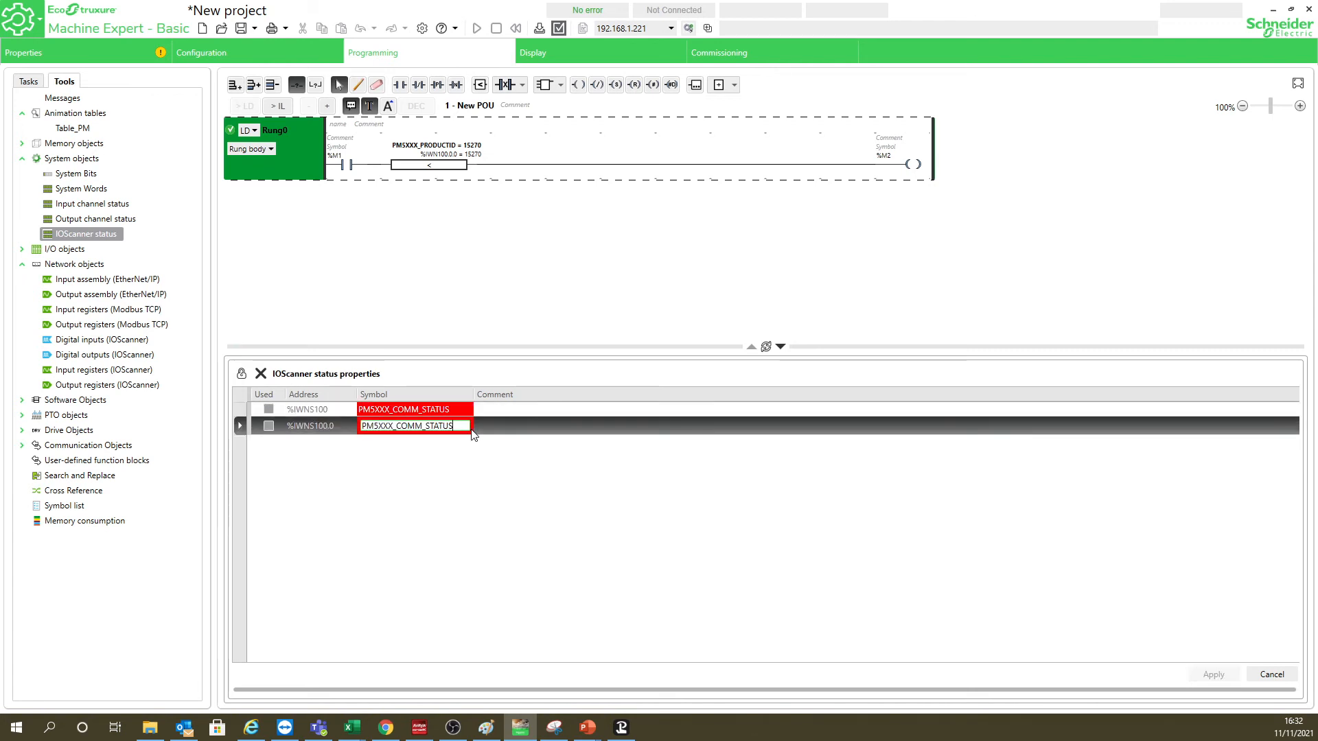
type("_CHANNEL")
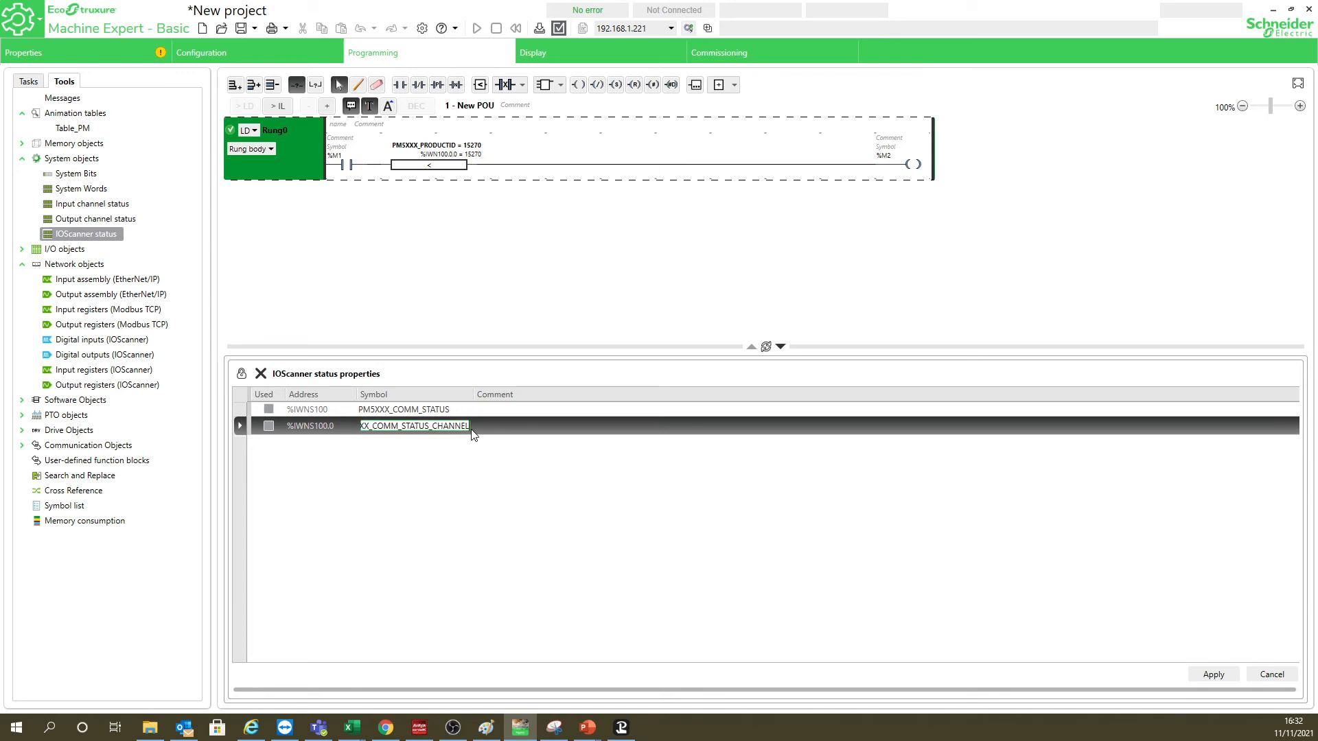
type("00")
key("Return")
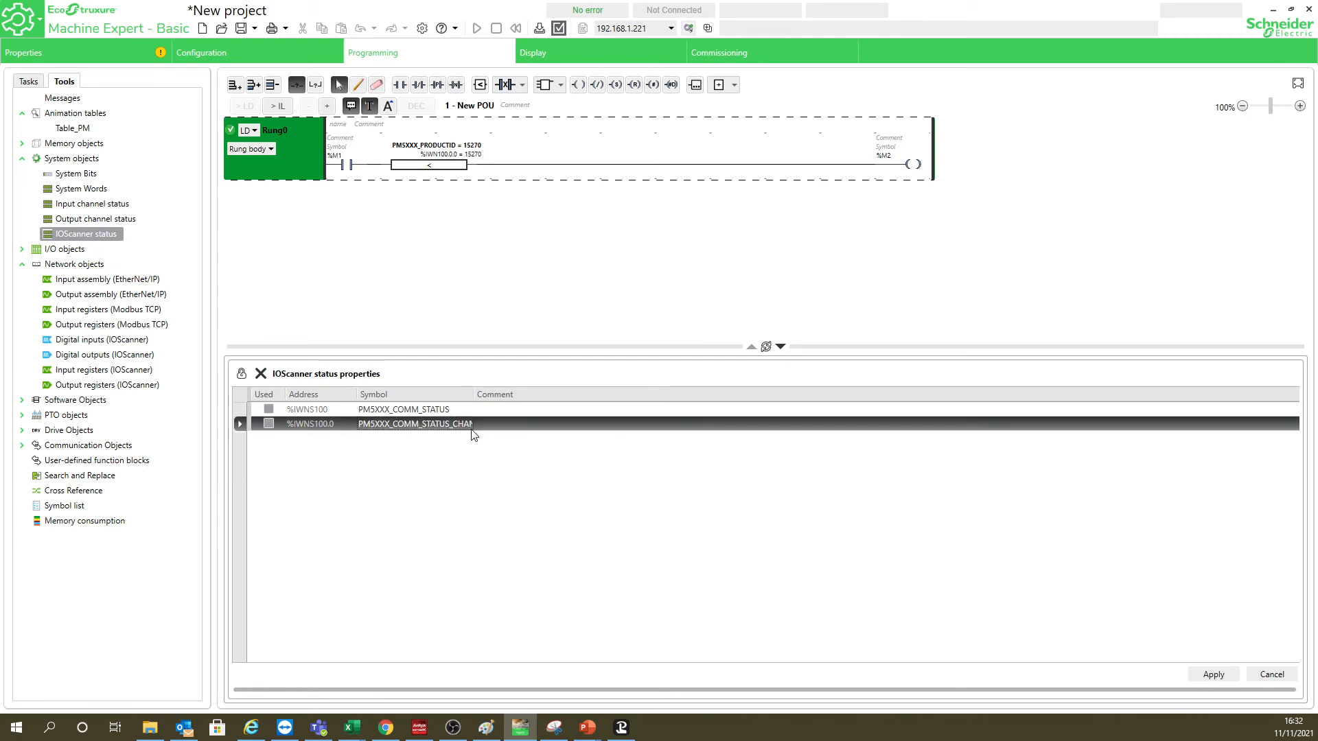
left_click_drag(472, 394, 539, 395)
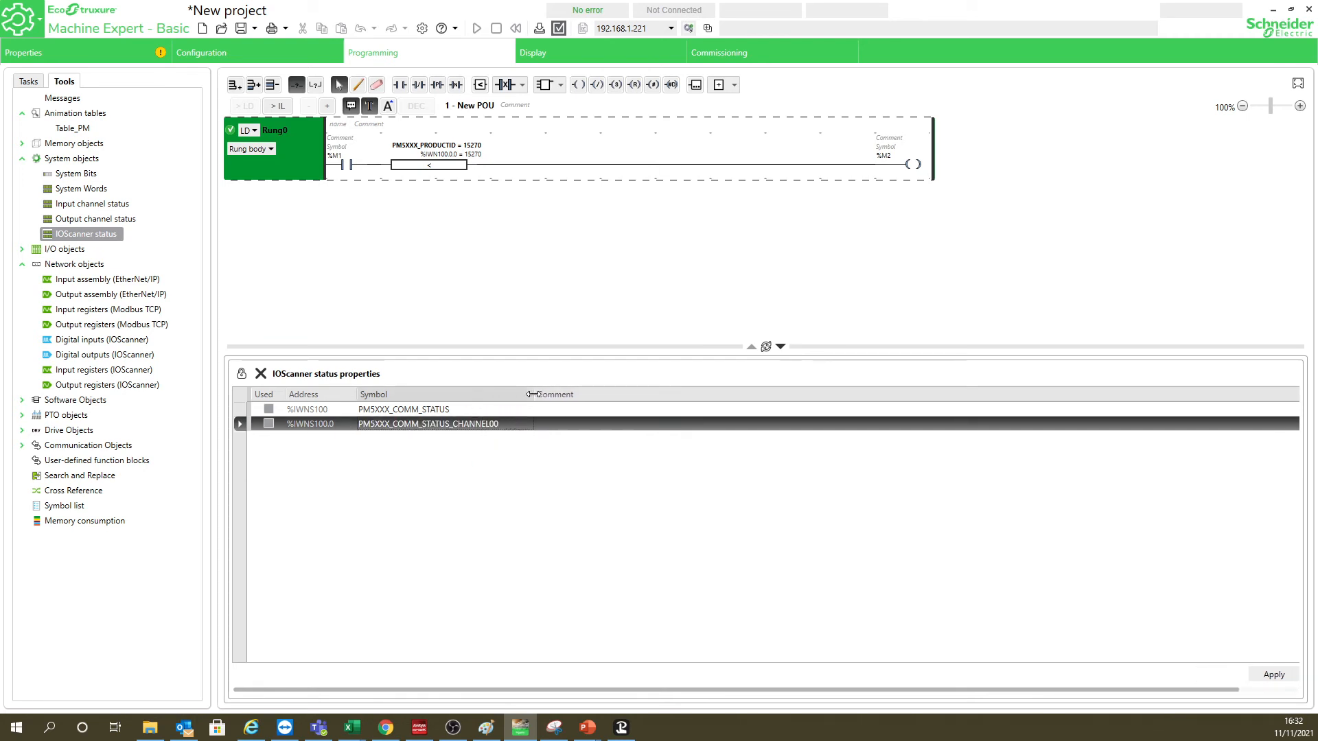
- Enter the comment "PM5xx Communication Status (2 = OKAY)" for %IWNS100 and copy its text
left_click(582, 411)
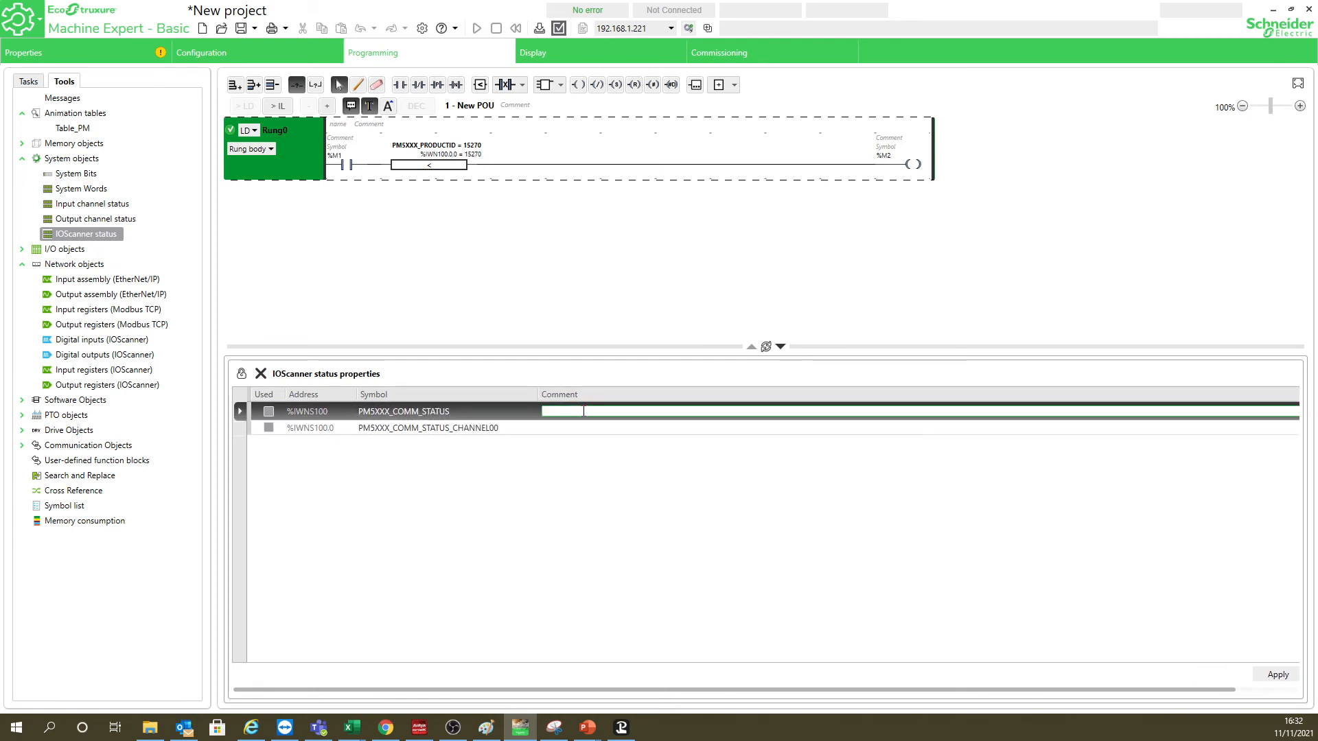
type("PM5xx Communication Status (2 = O")
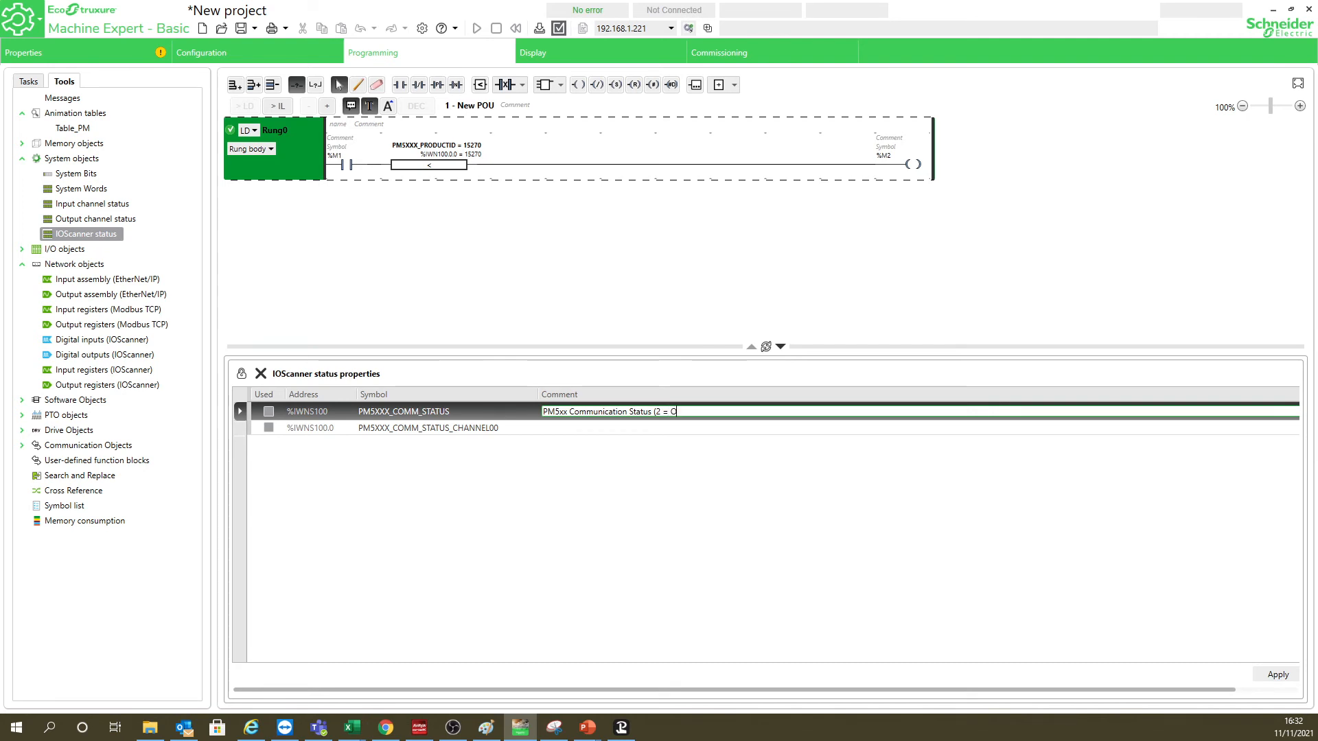
type("KAY)")
key("ctrl+a")
key("ctrl+c")
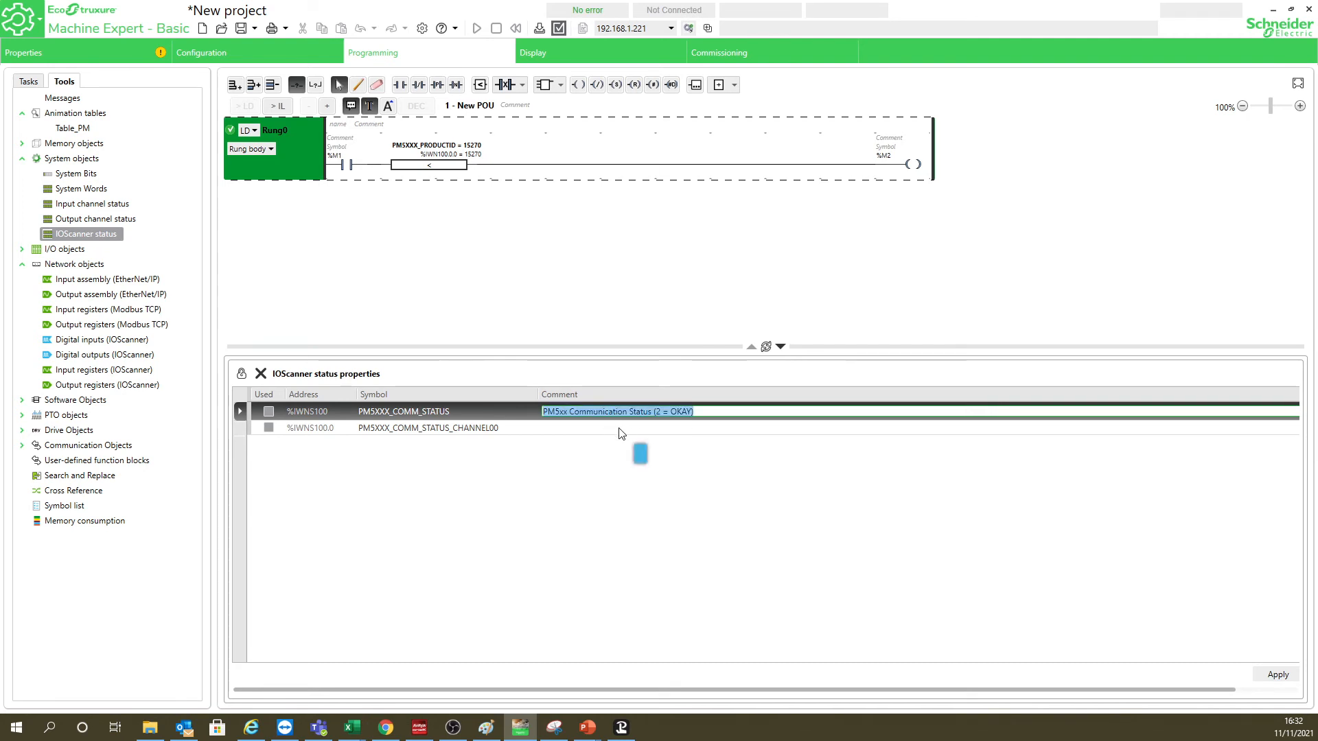
- Give %IWNS100.0 the comment "PM5xx Communication Status CH. 00 (0 = OKAY)" and apply the IOScanner status changes
left_click(637, 426)
key("ctrl+v")
type("CH. 00")
left_click_drag(683, 425, 689, 426)
type("0")
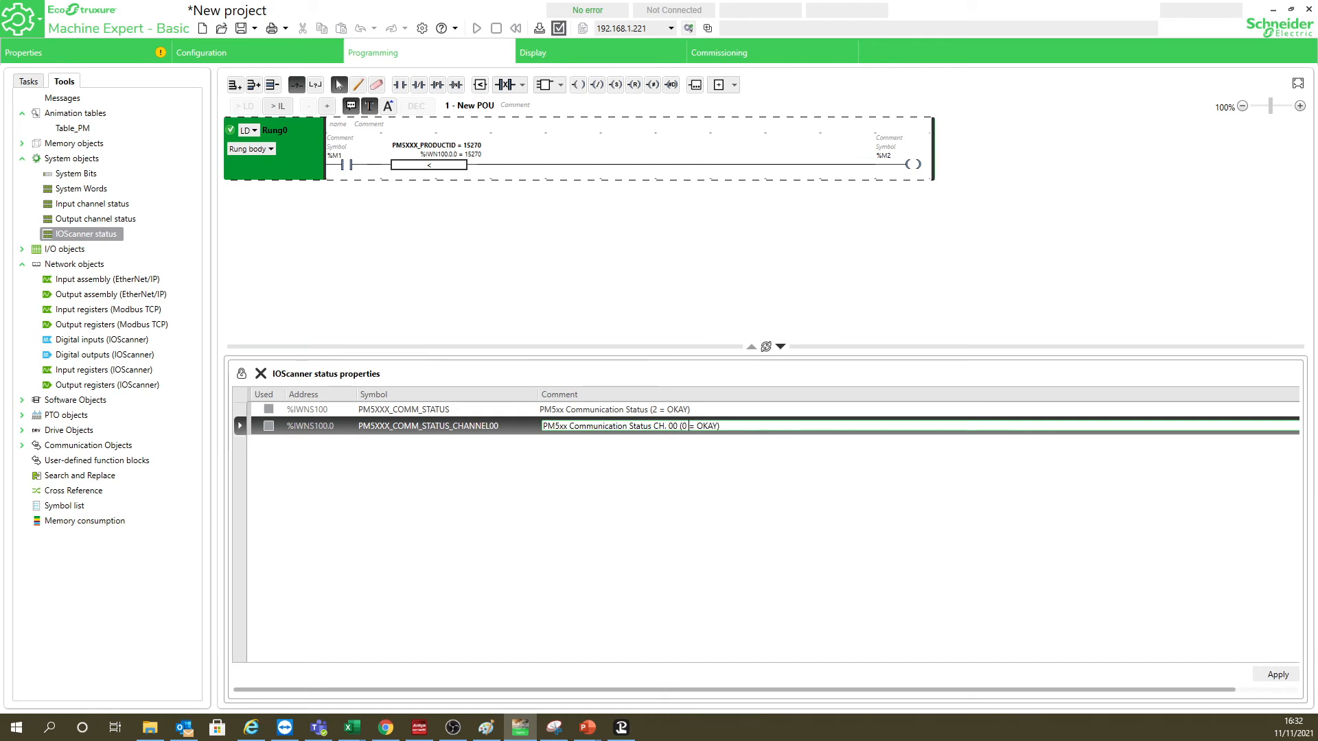
left_click(1277, 678)
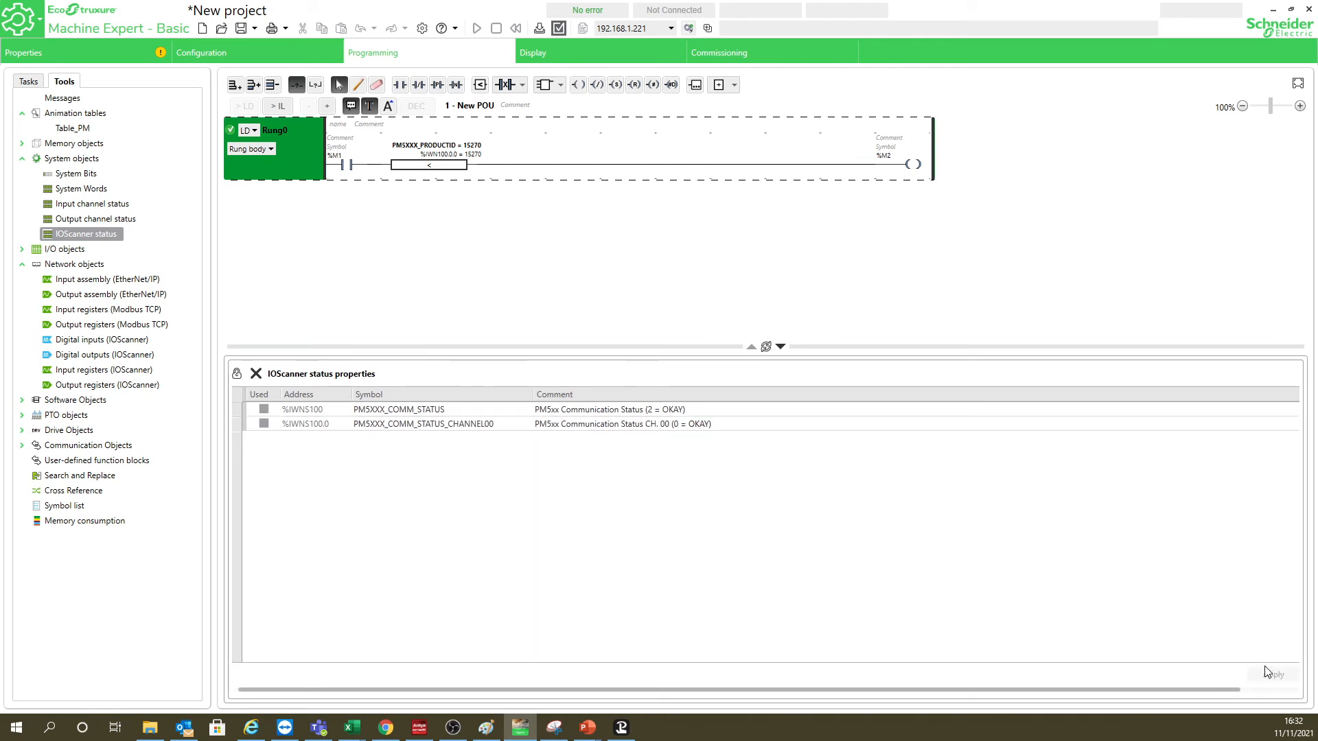
- Shorten the symbol of %IWNS100.0 to PM5XXX_COMM_STATUS_CH00
left_click(431, 410)
double_click(406, 410)
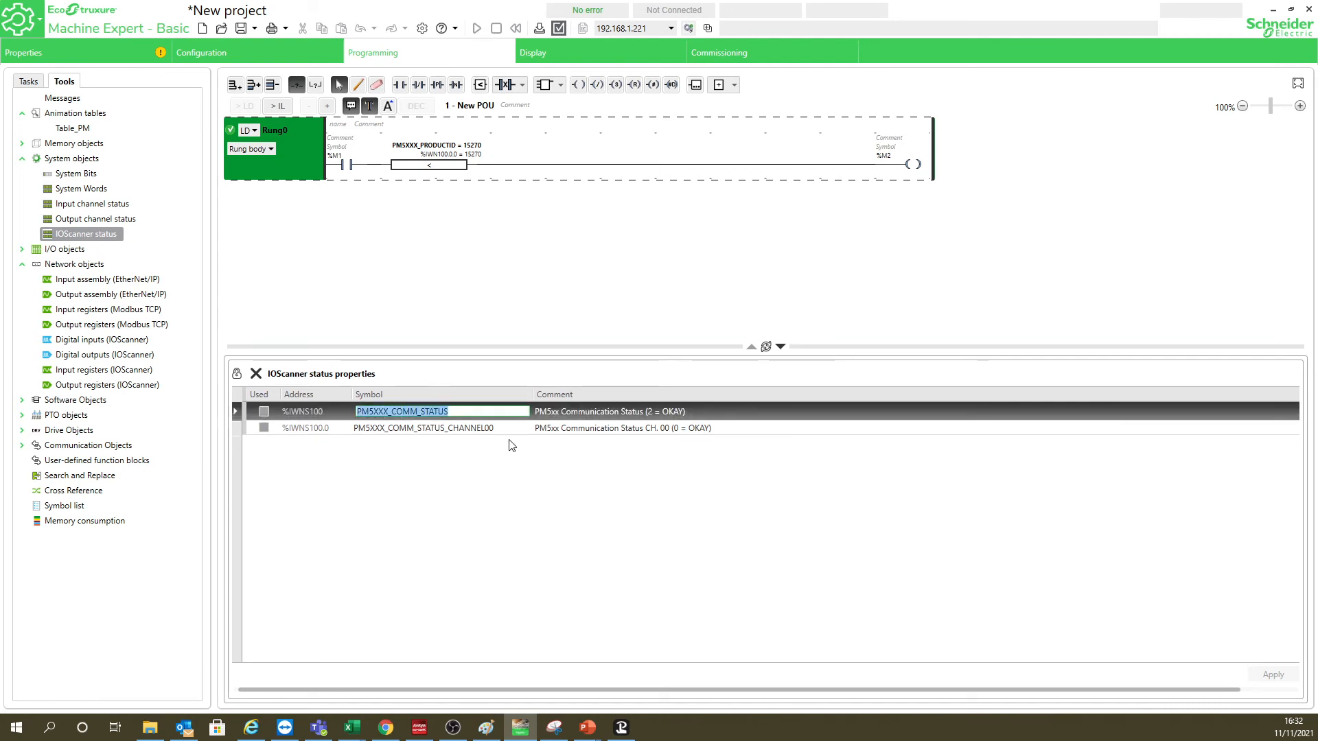
left_click(471, 427)
left_click_drag(464, 425, 488, 425)
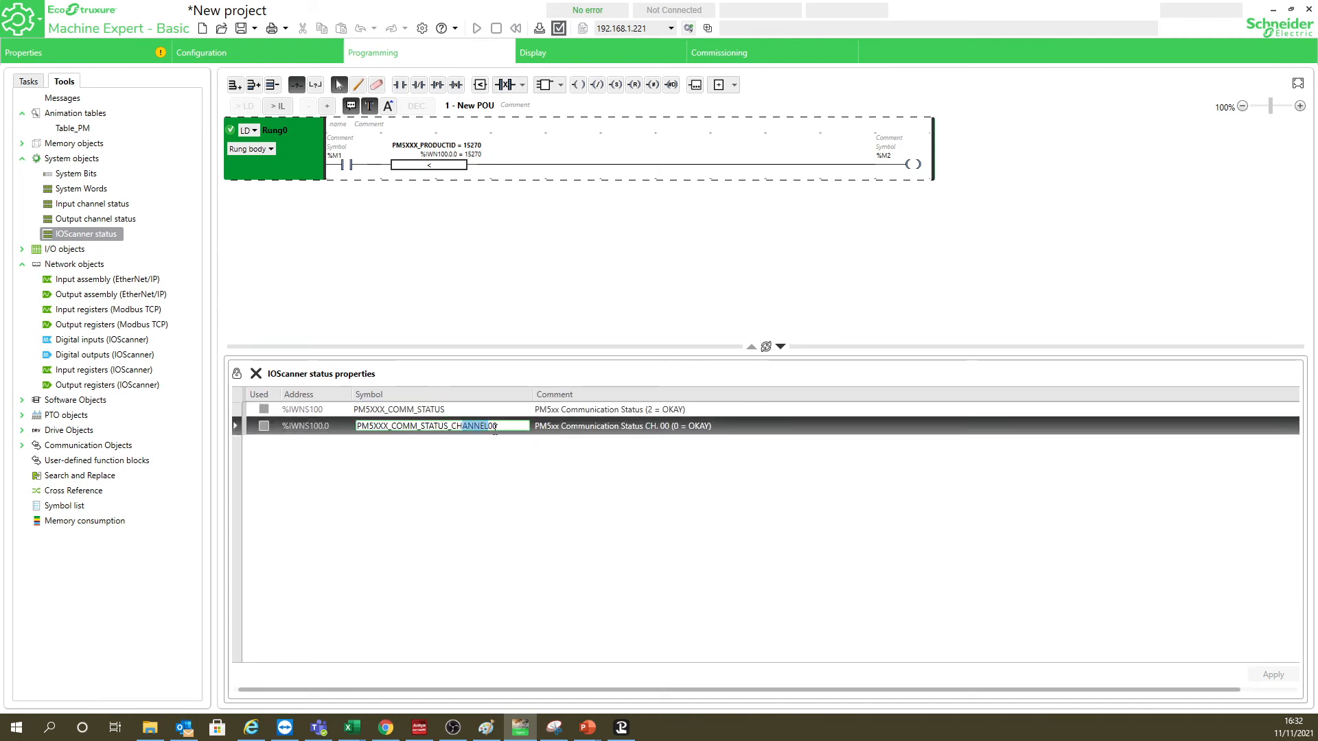
key("BackSpace")
key("Return")
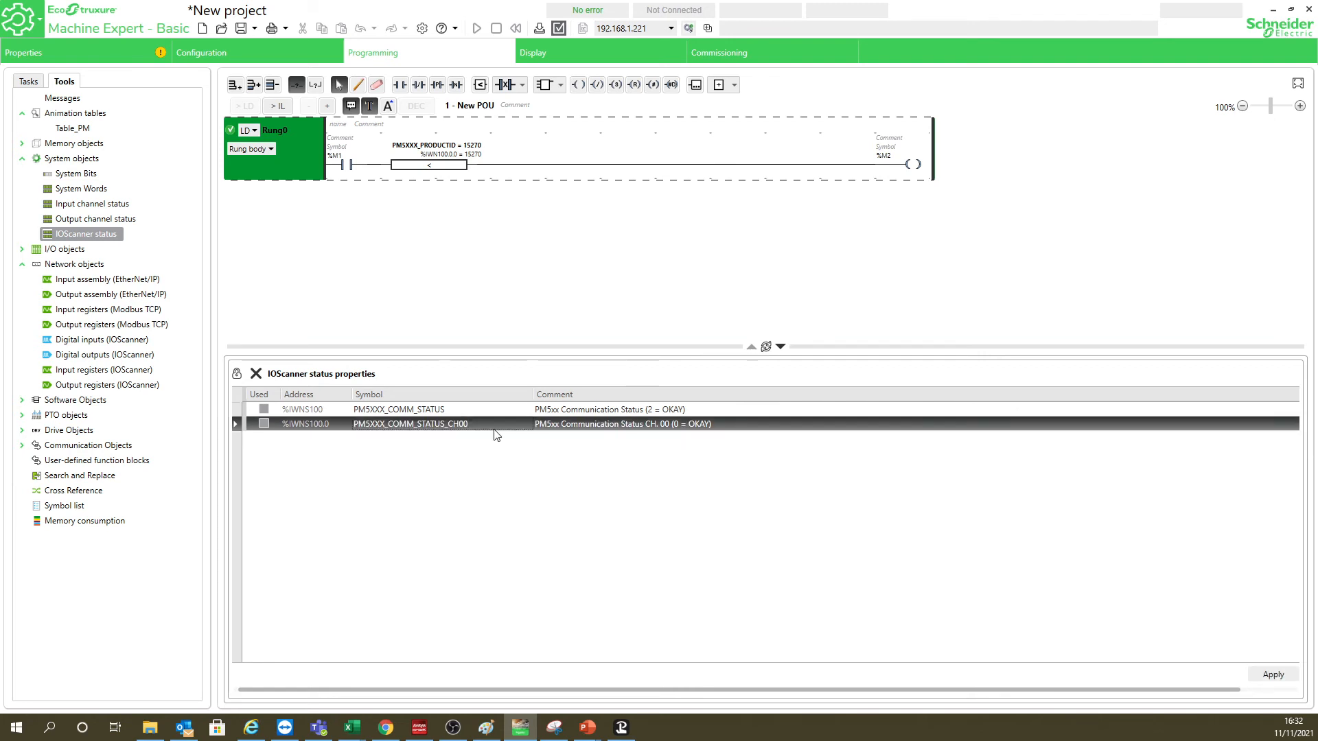
- Apply the pending symbol changes and add PM5XXX_COMM_STATUS to the animation table Table_PM
left_click(433, 409)
double_click(457, 410)
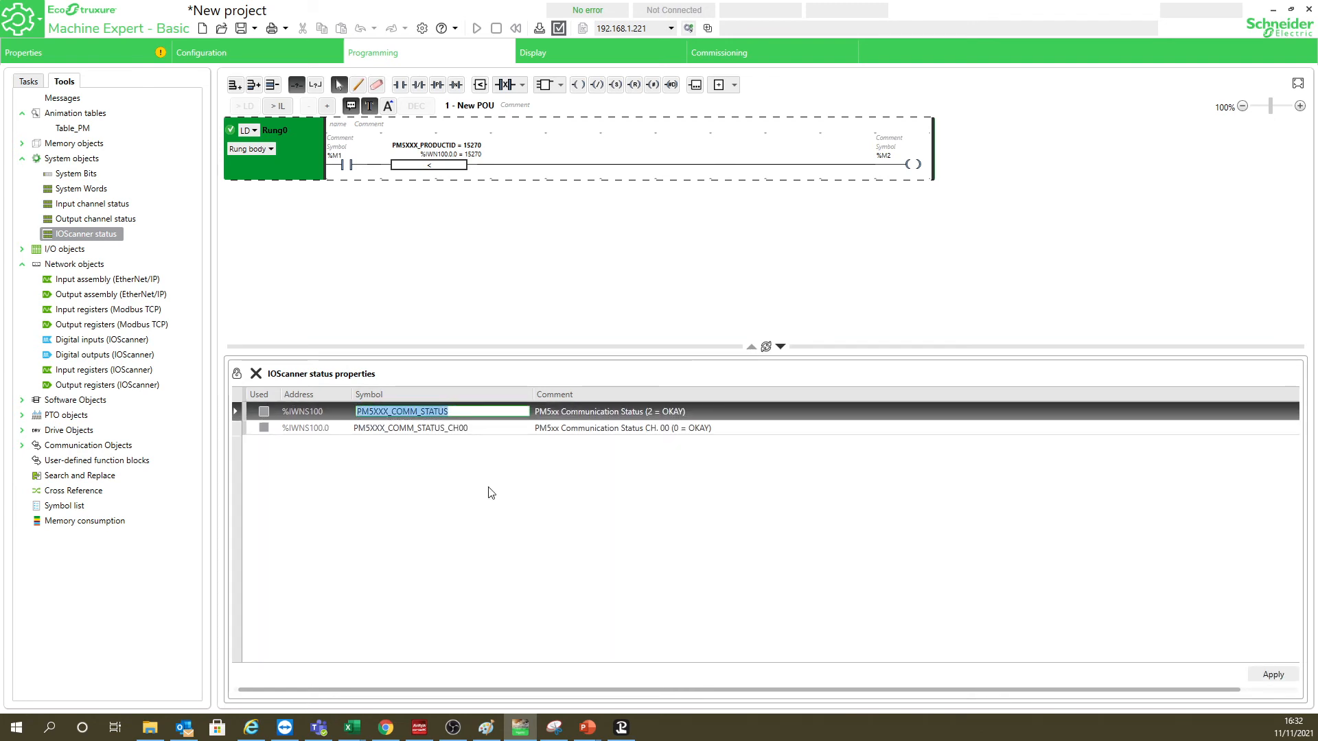
left_click(68, 129)
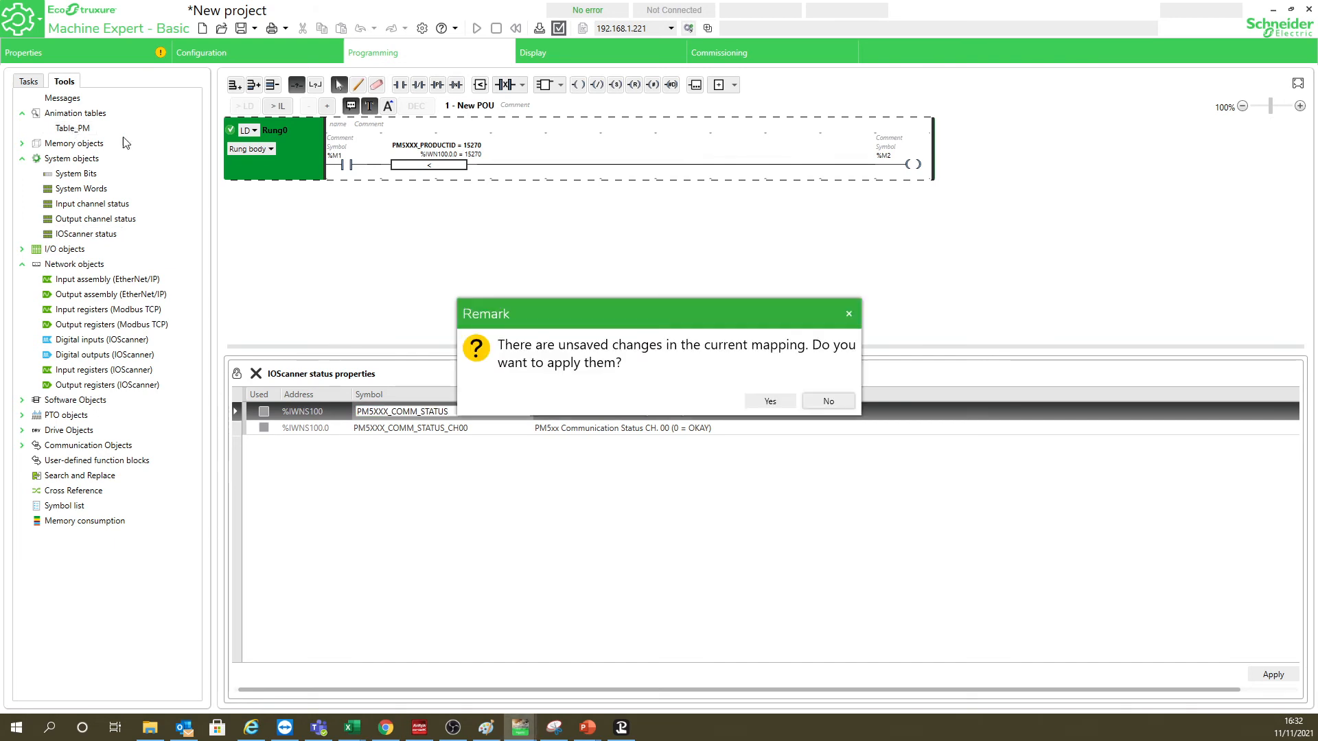
left_click(774, 400)
left_click(354, 397)
key("ctrl+v")
left_click(328, 415)
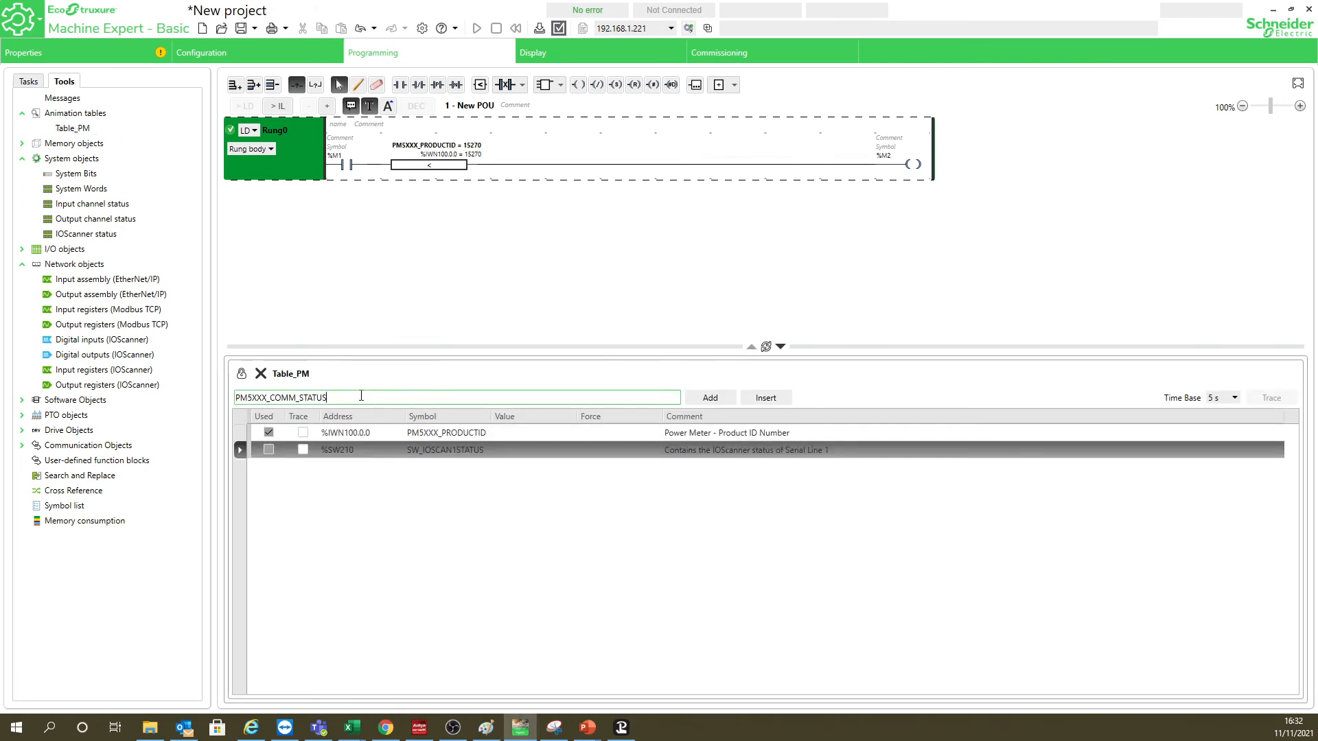
key("Return")
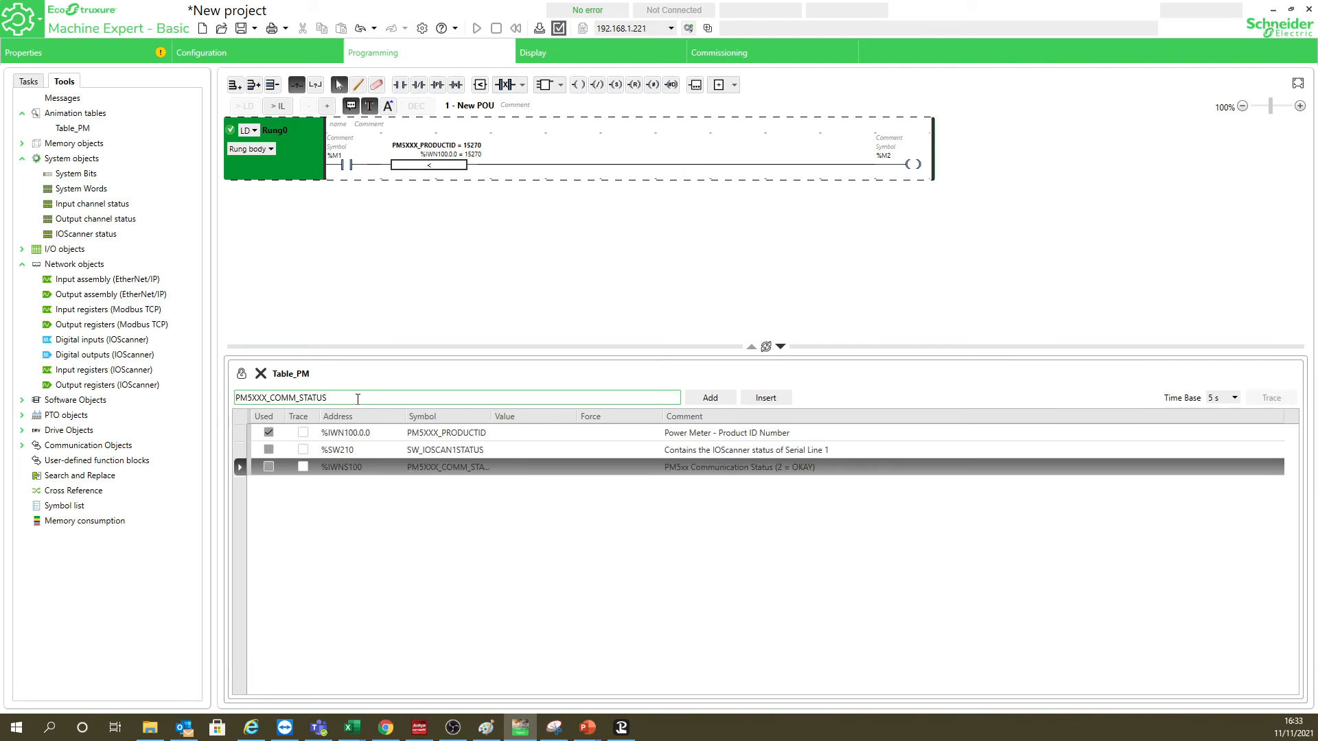
- Add PM5XXX_COMM_STATUS_CH00 to Table_PM and widen the symbol column to show the full names
type("_CH00")
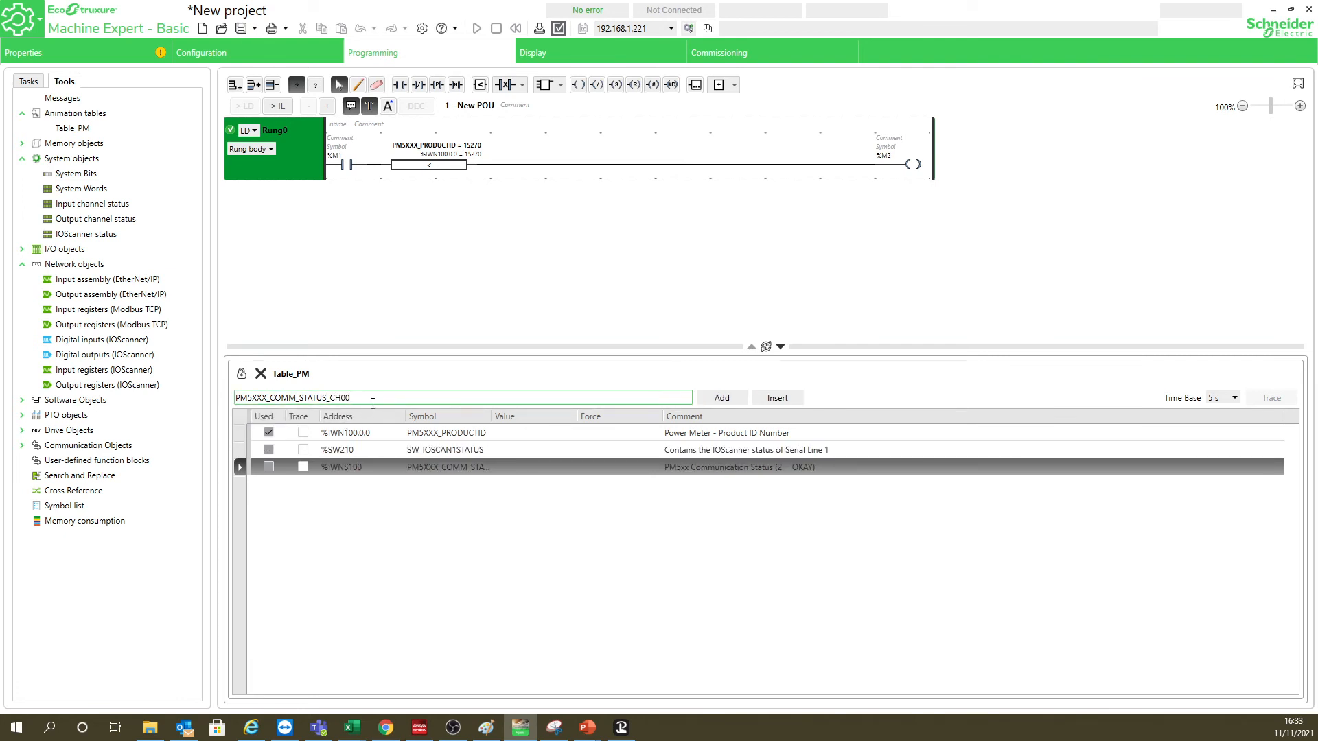
key("Return")
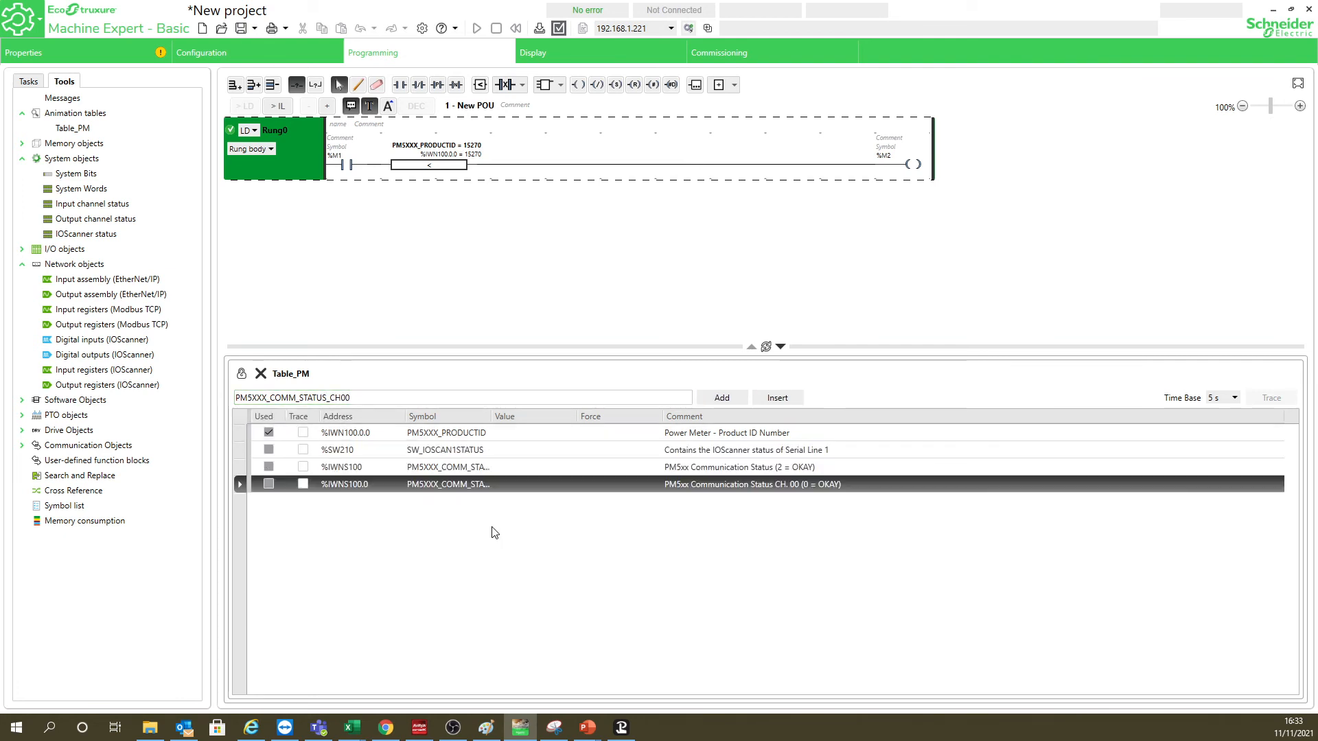
left_click_drag(494, 416, 560, 417)
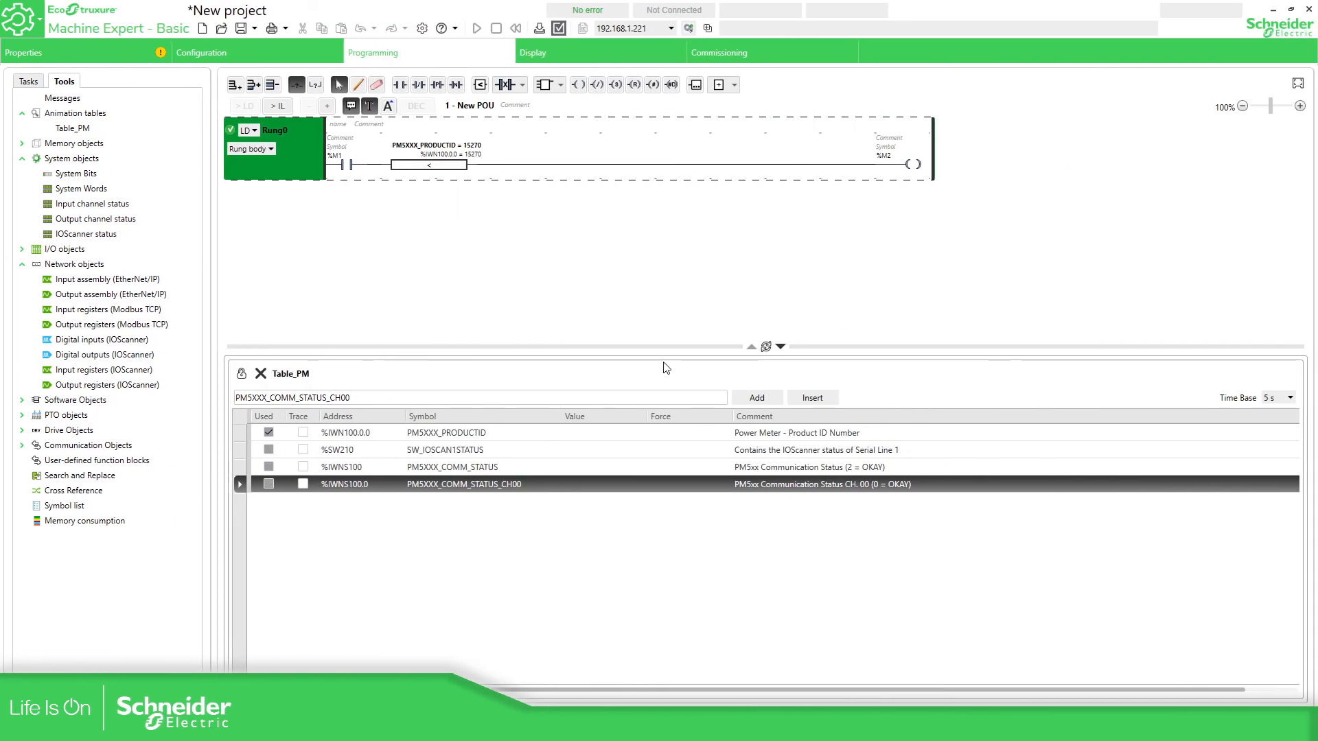
- Go online with the controller and check the live values of the IOScanner, device and channel status rows
left_click(690, 29)
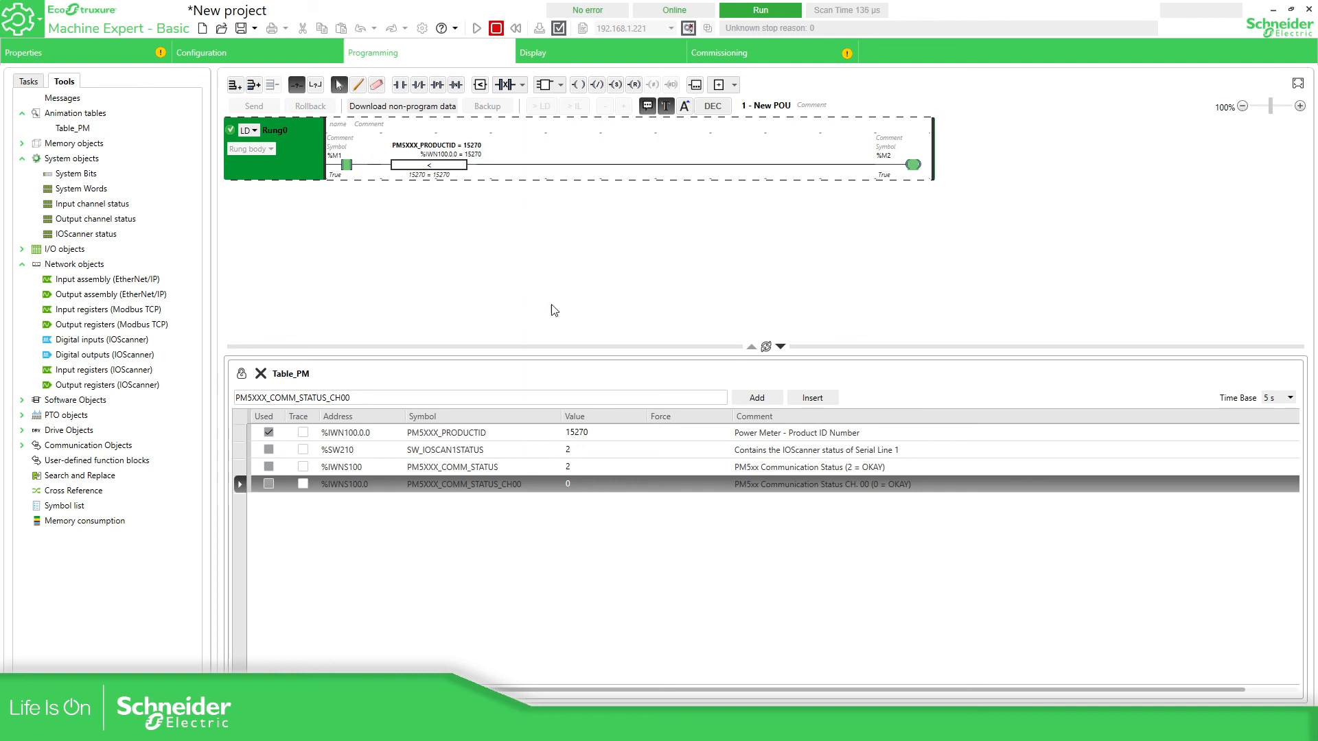
left_click(492, 455)
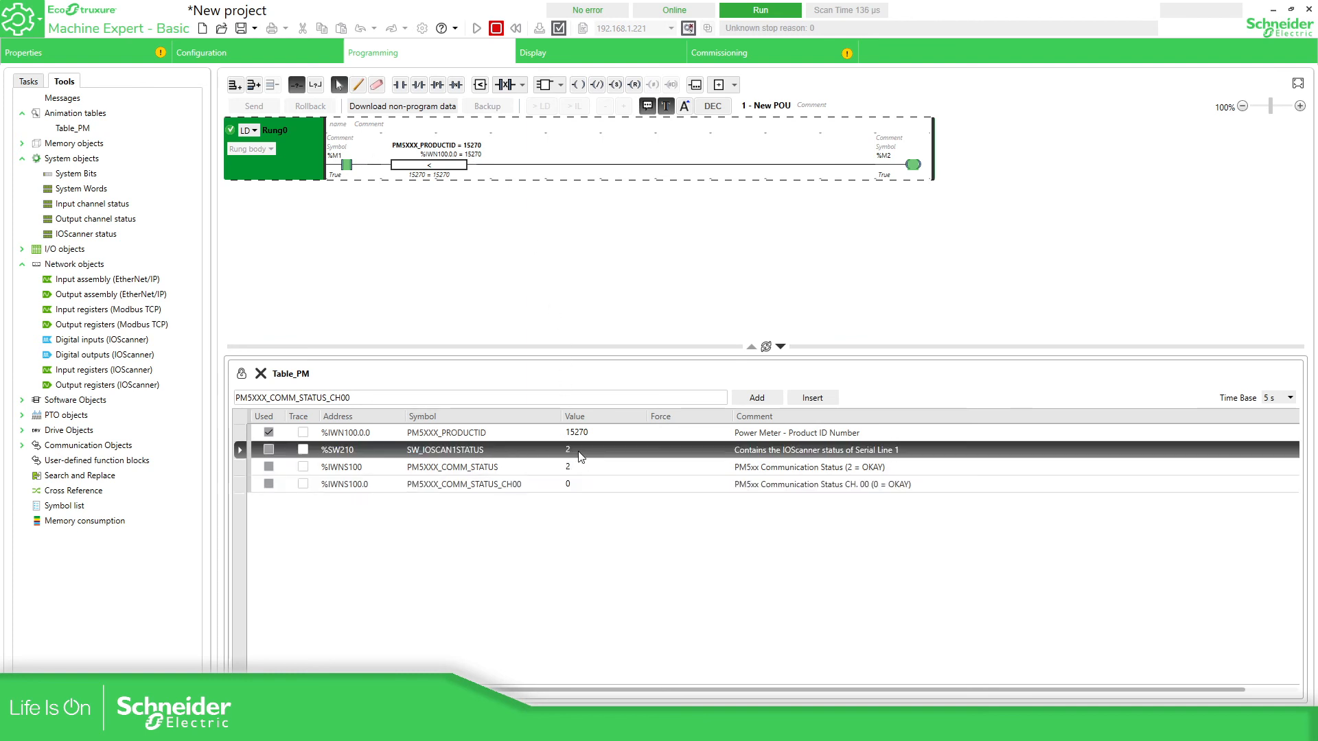
left_click(512, 469)
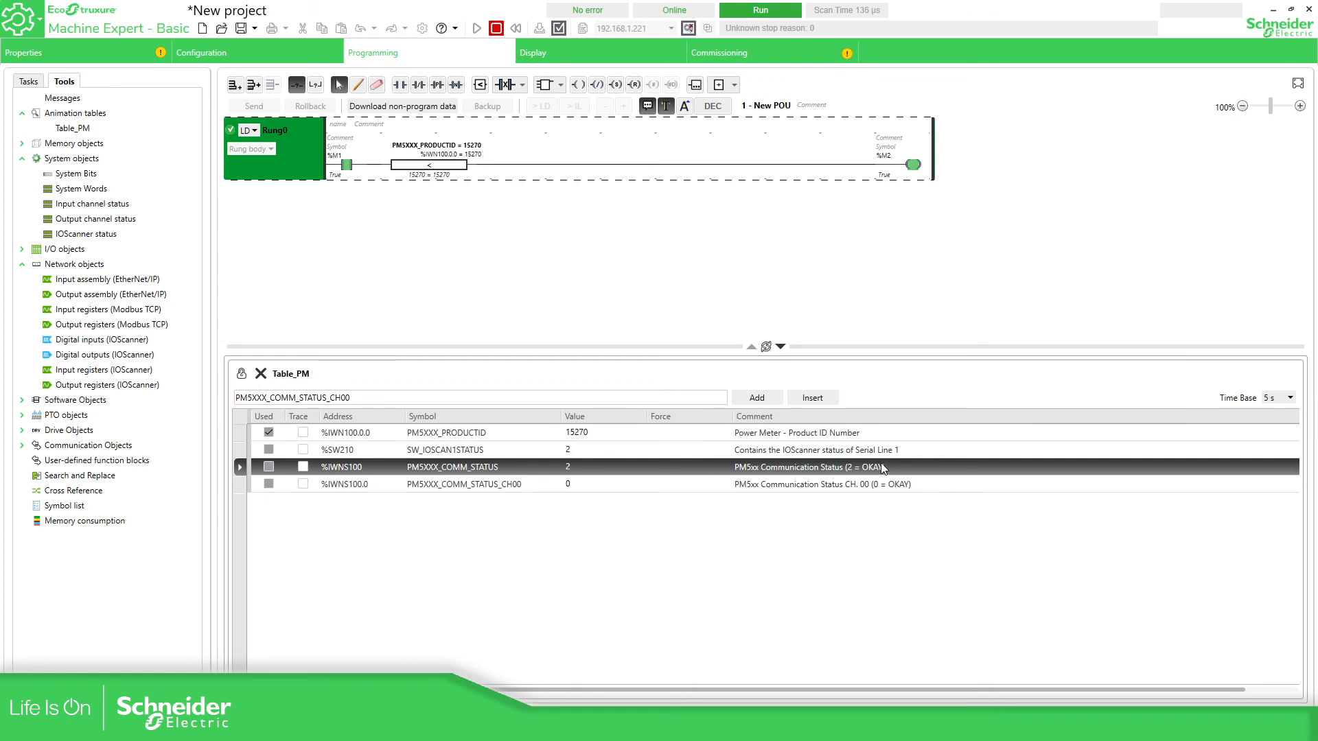
left_click(605, 488)
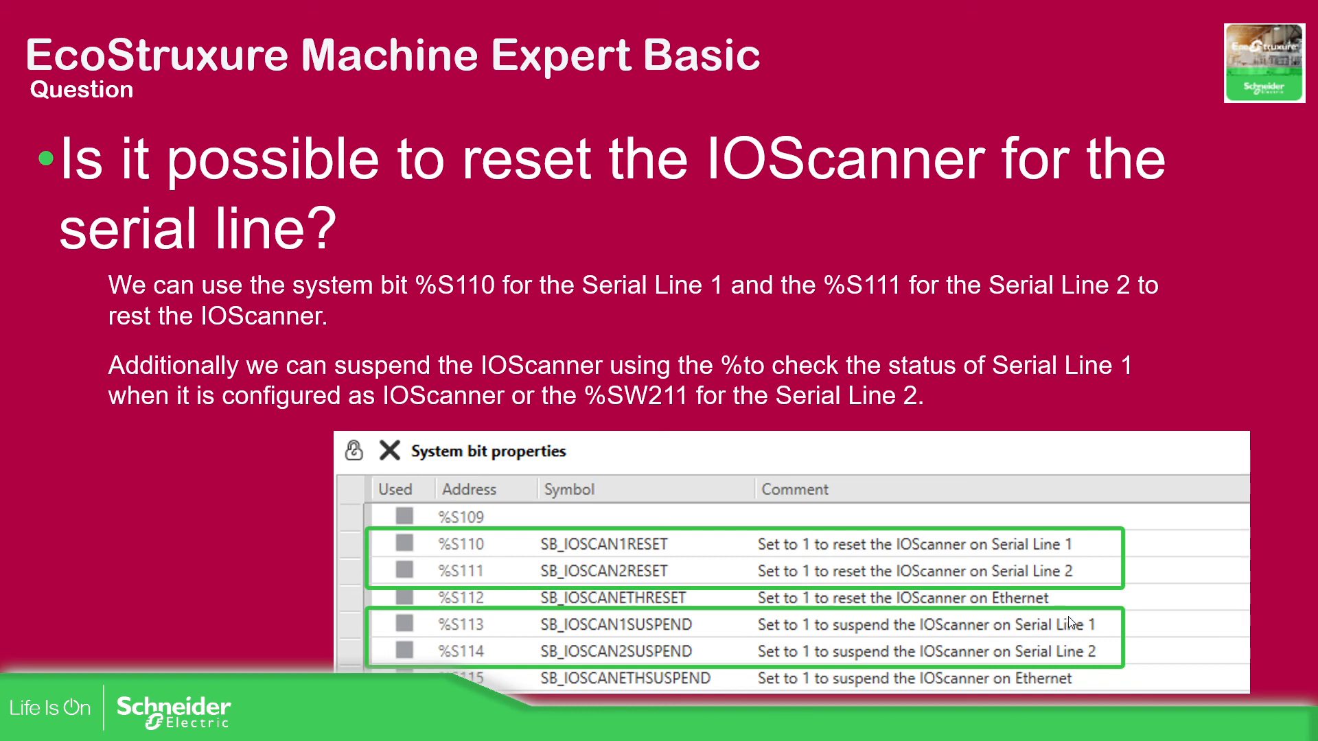
left_click(908, 552)
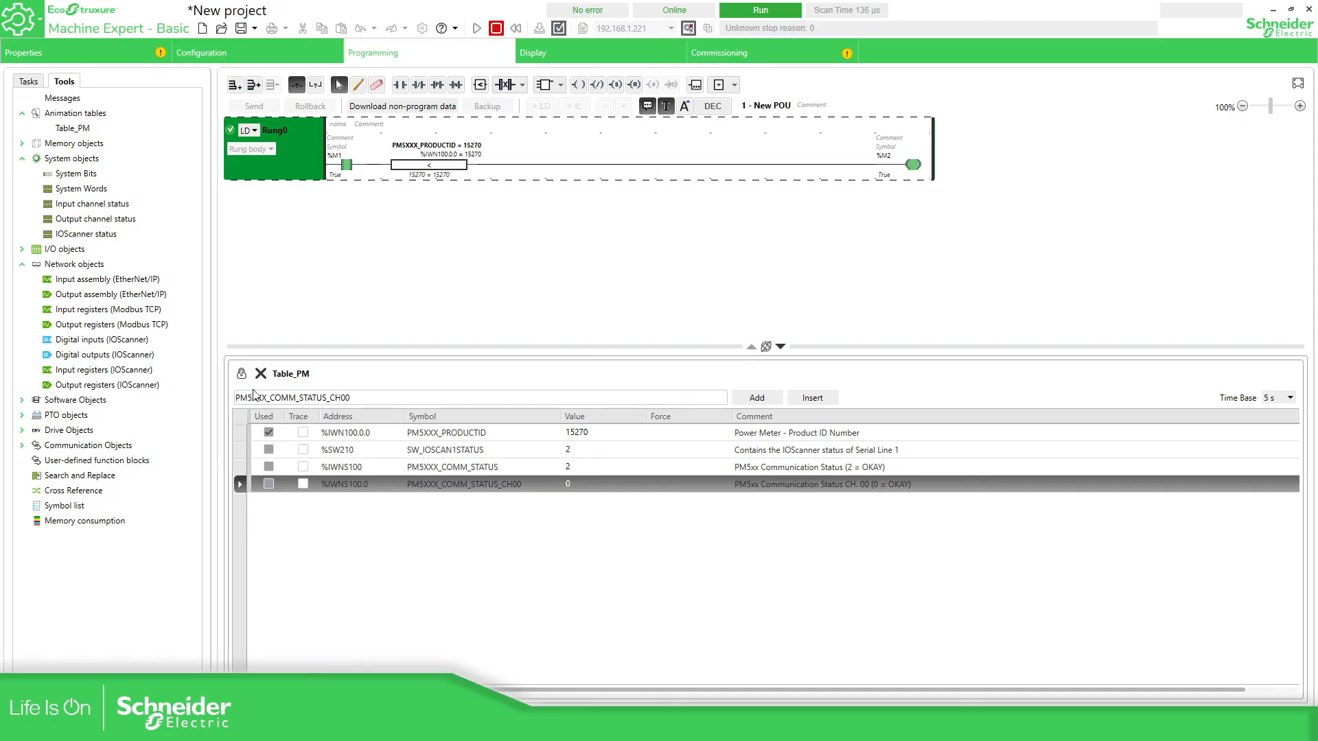
- Add the Serial Line 1 IOScanner reset bit %S110 and suspend bit %S113 to Table_PM
left_click_drag(350, 396, 142, 389)
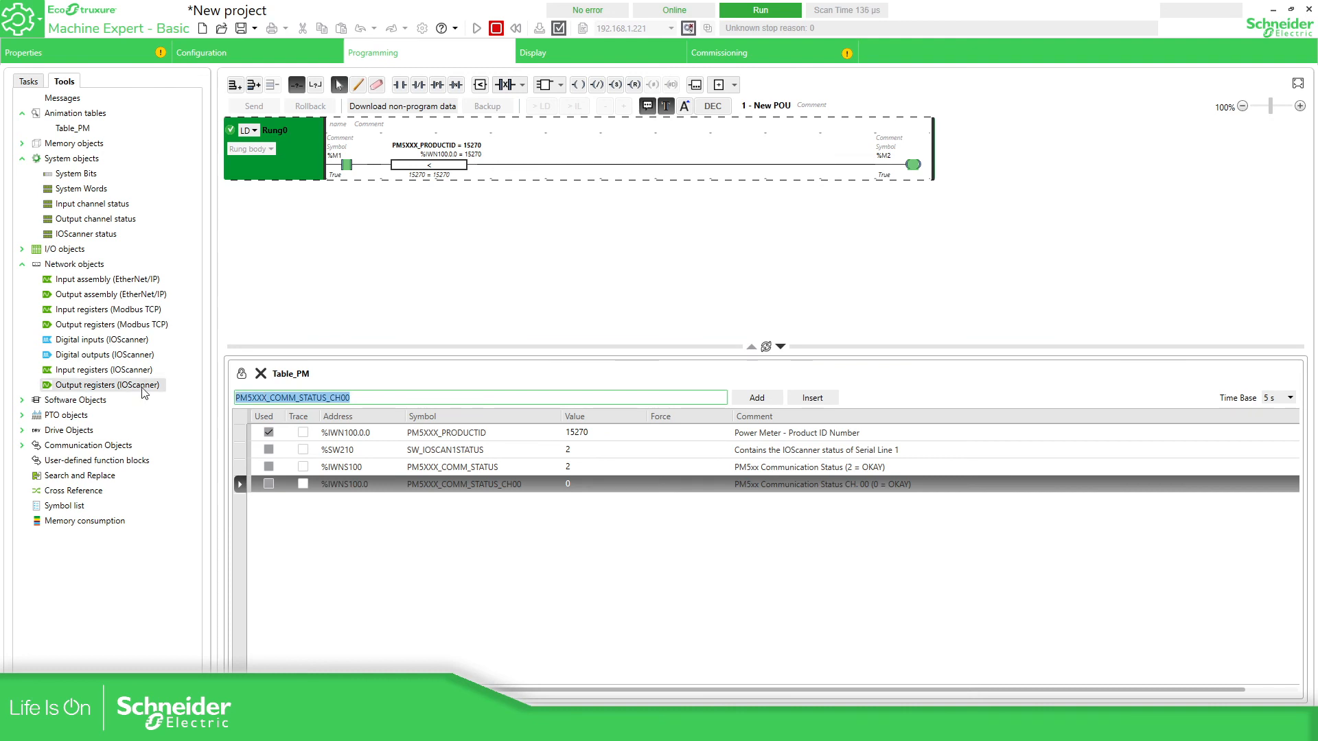
type("%S110")
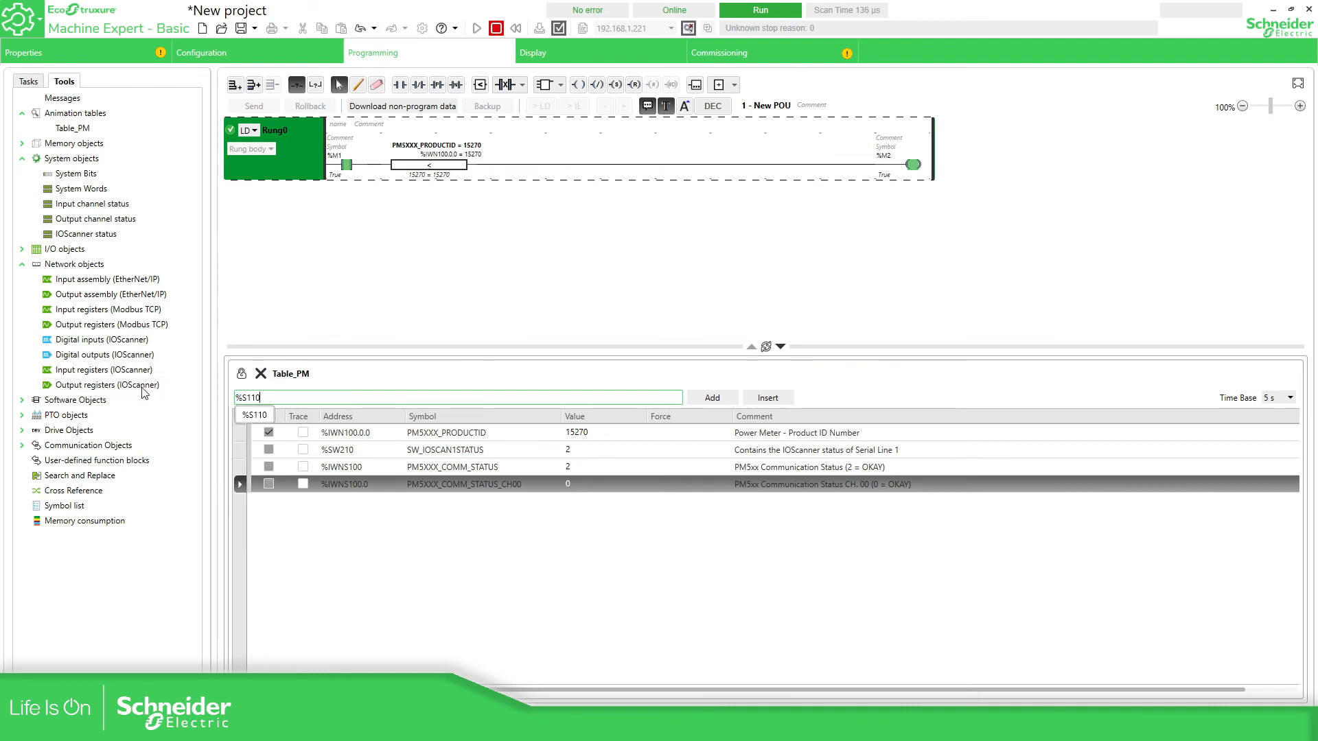
key("Return")
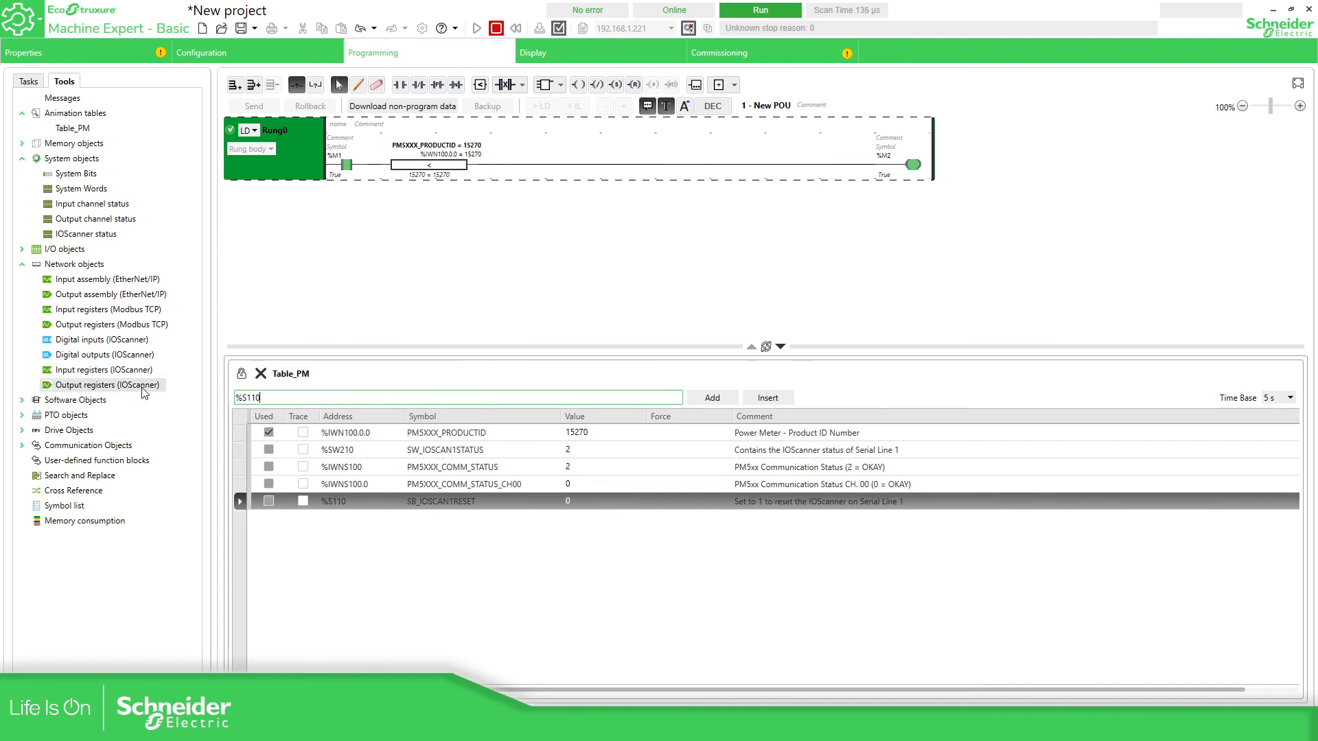
key("BackSpace")
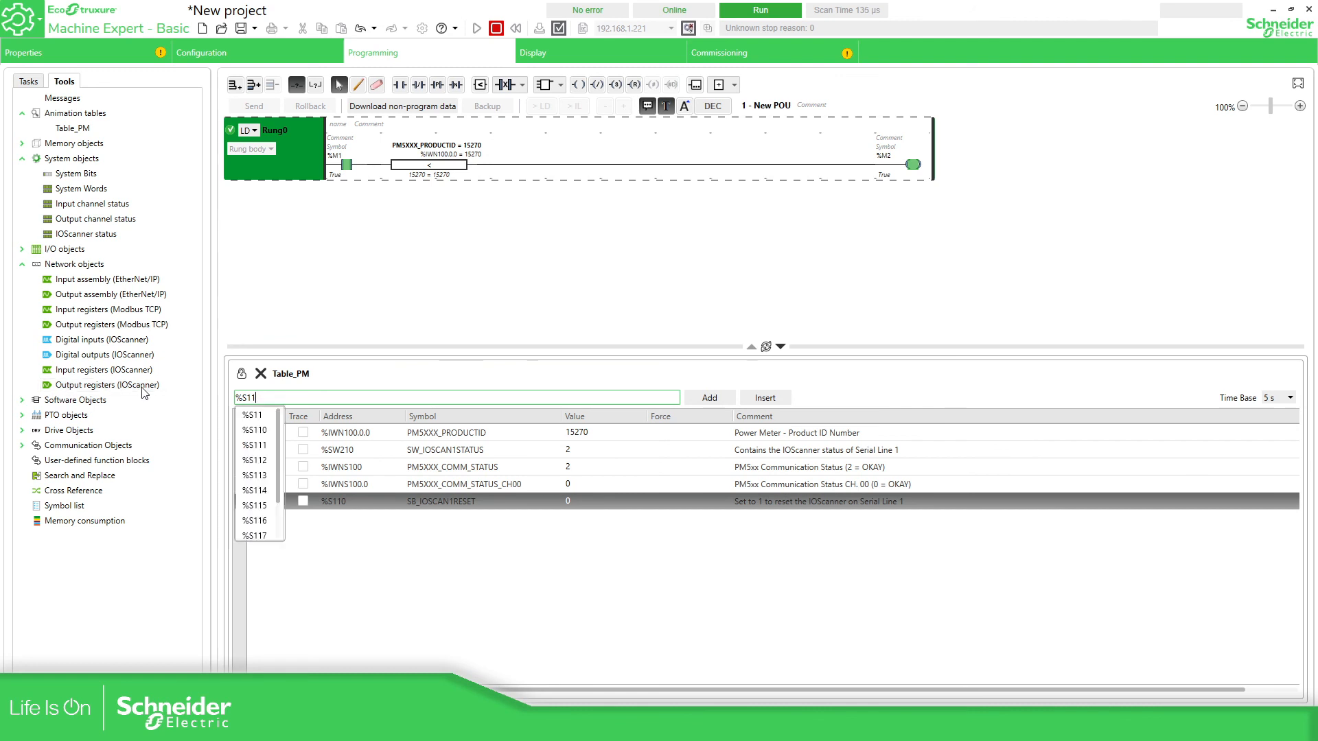
type("3")
key("Return")
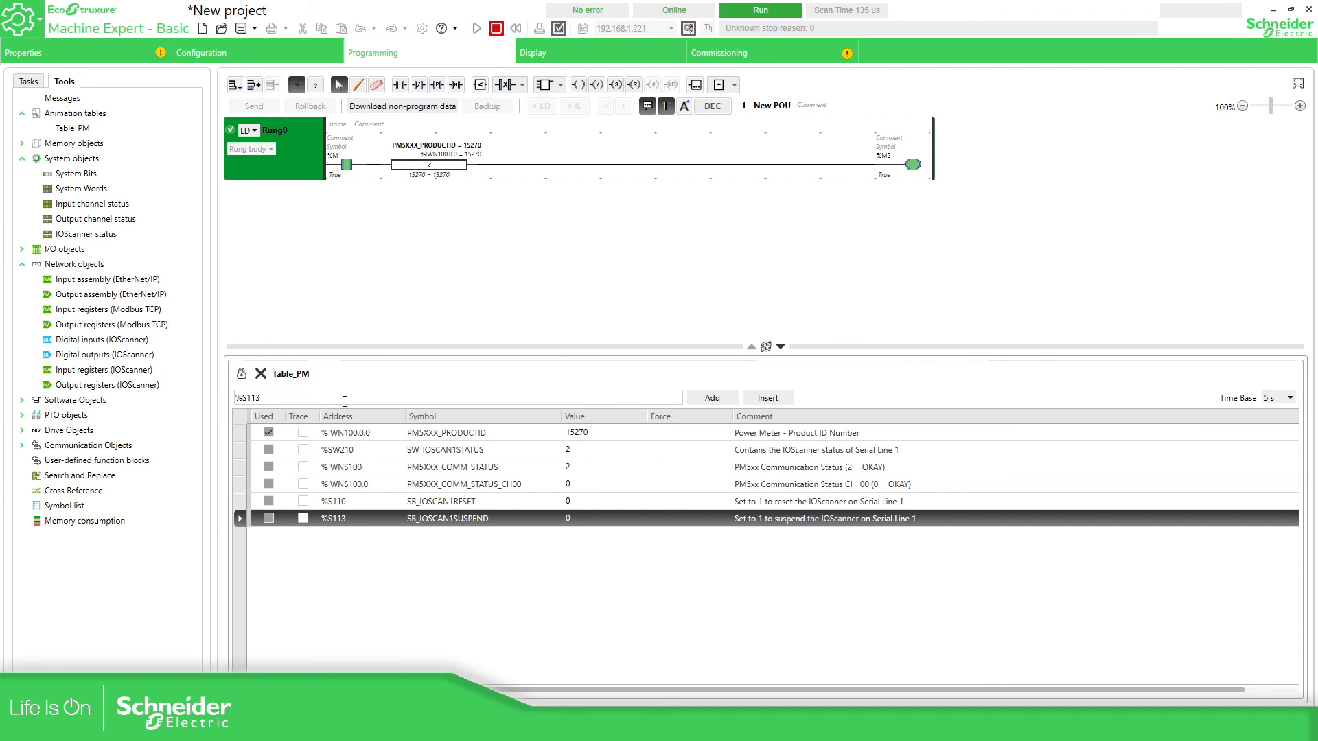
- Add the system word %SW170, which counts frames transmitted by Serial Line 1, to Table_PM
left_click(236, 398)
left_click_drag(236, 400, 246, 398)
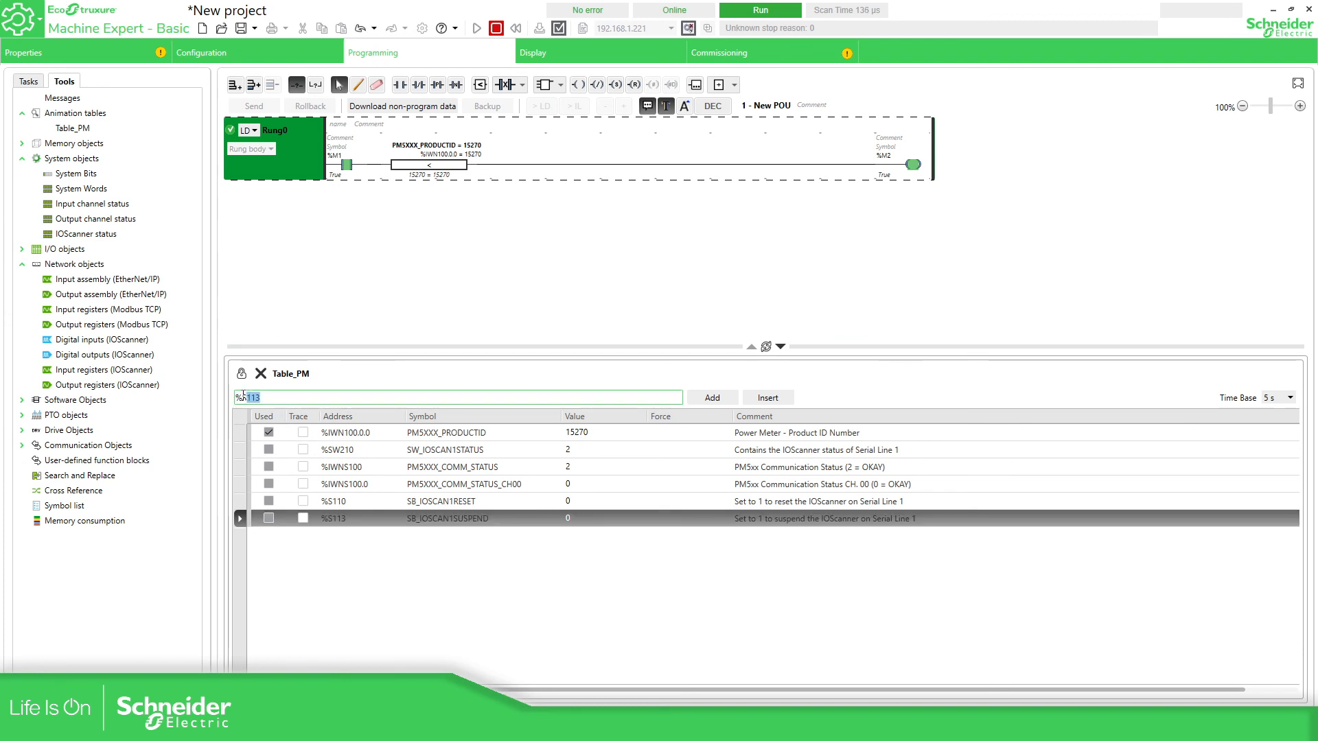
type("W170")
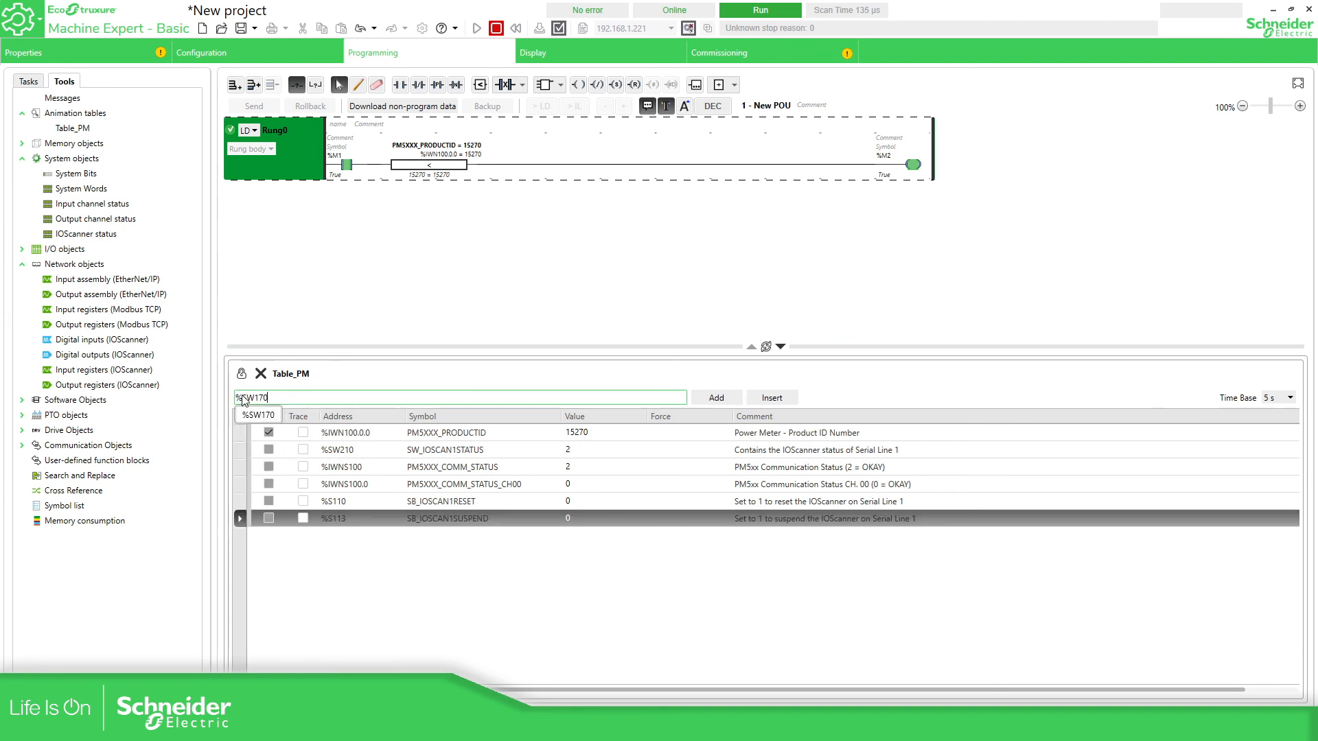
key("Return")
- Add the system words %SW174 and %SW178, which count correctly received and erroneous frames on Serial Line 1, to Table_PM
key("BackSpace")
key("BackSpace")
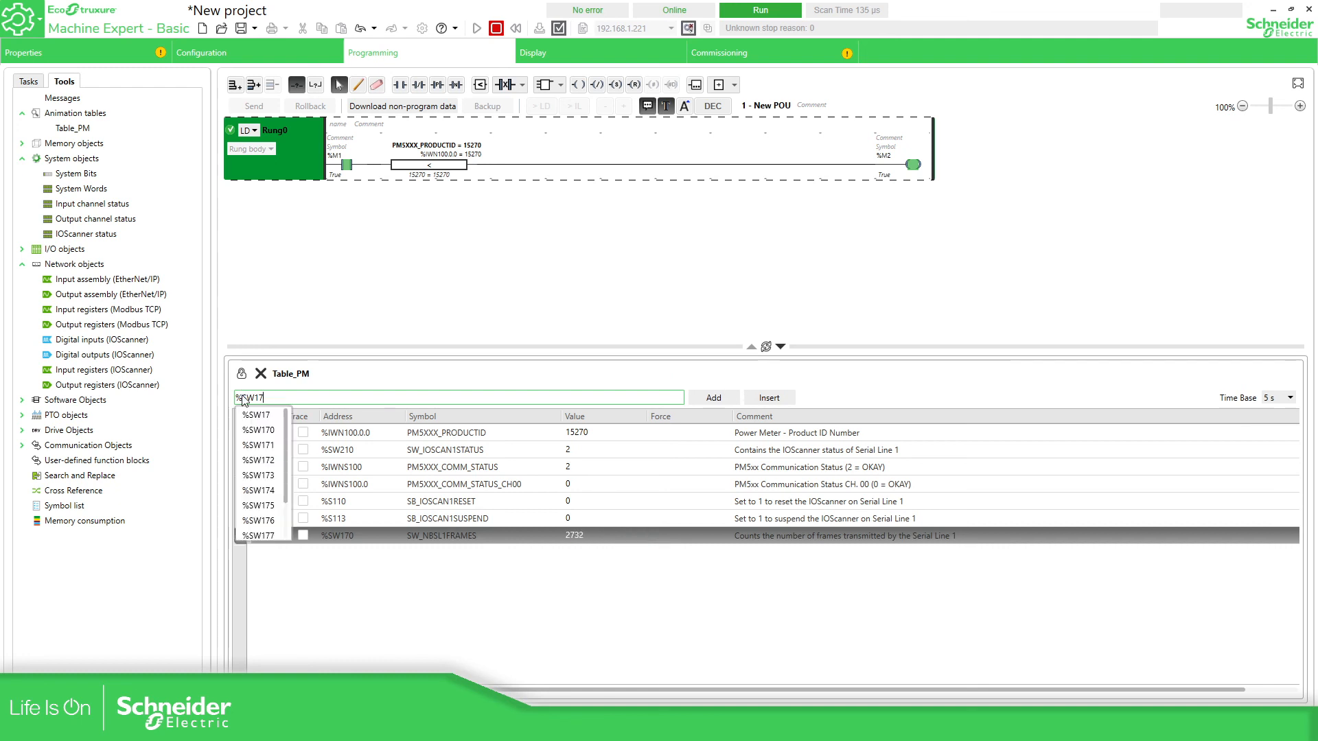
type("74")
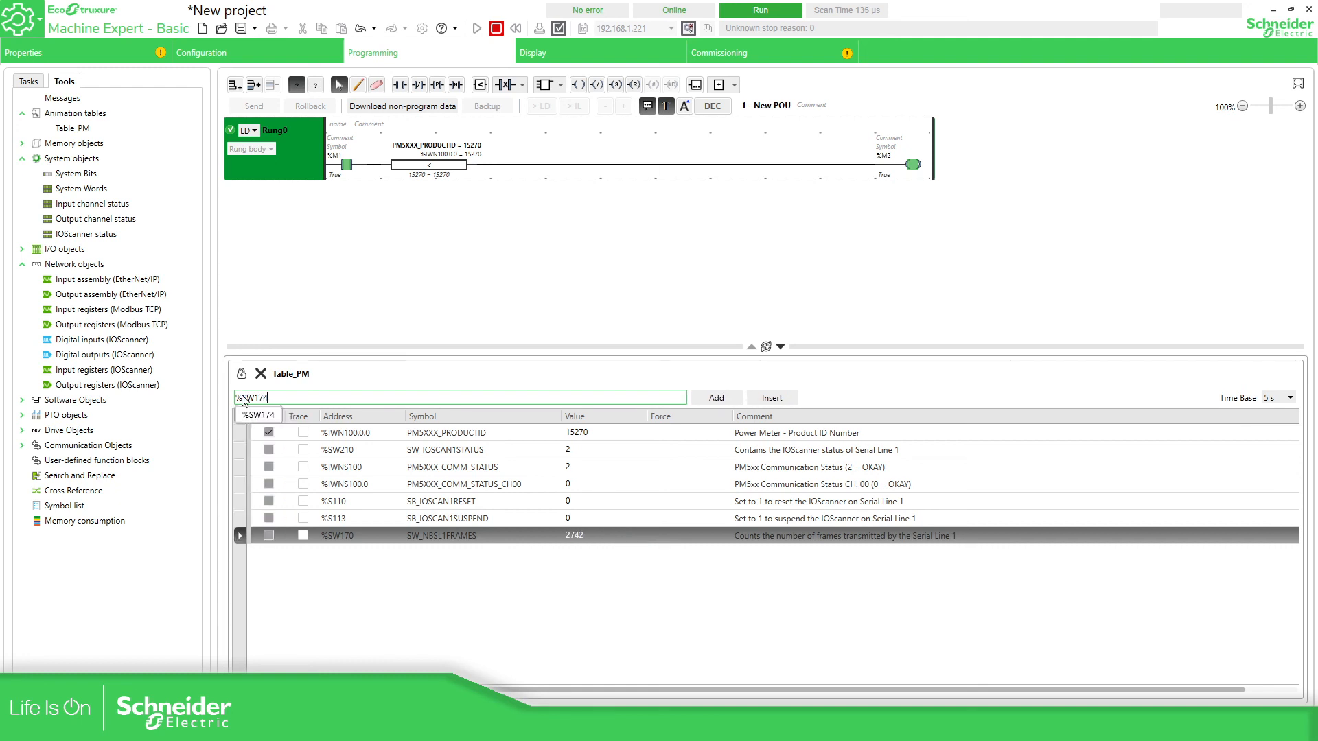
key("Return")
key("BackSpace")
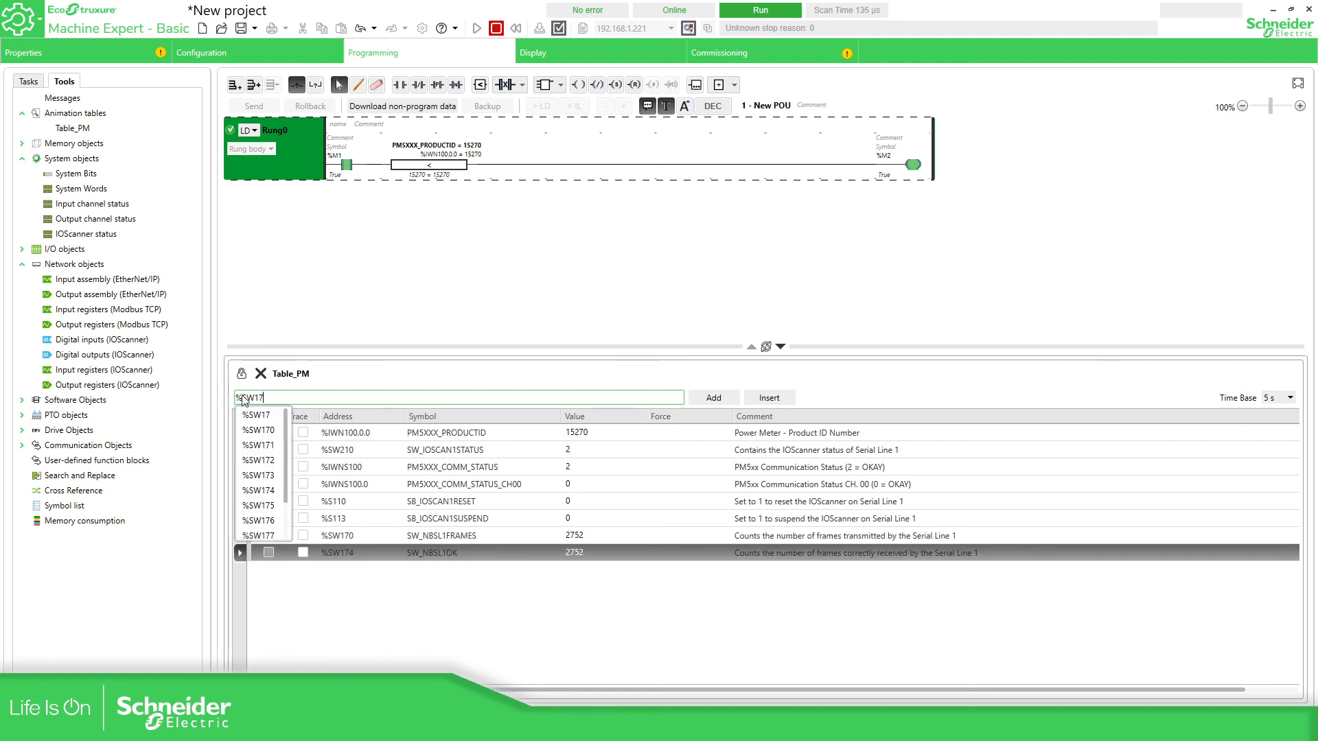
type("8")
key("Return")
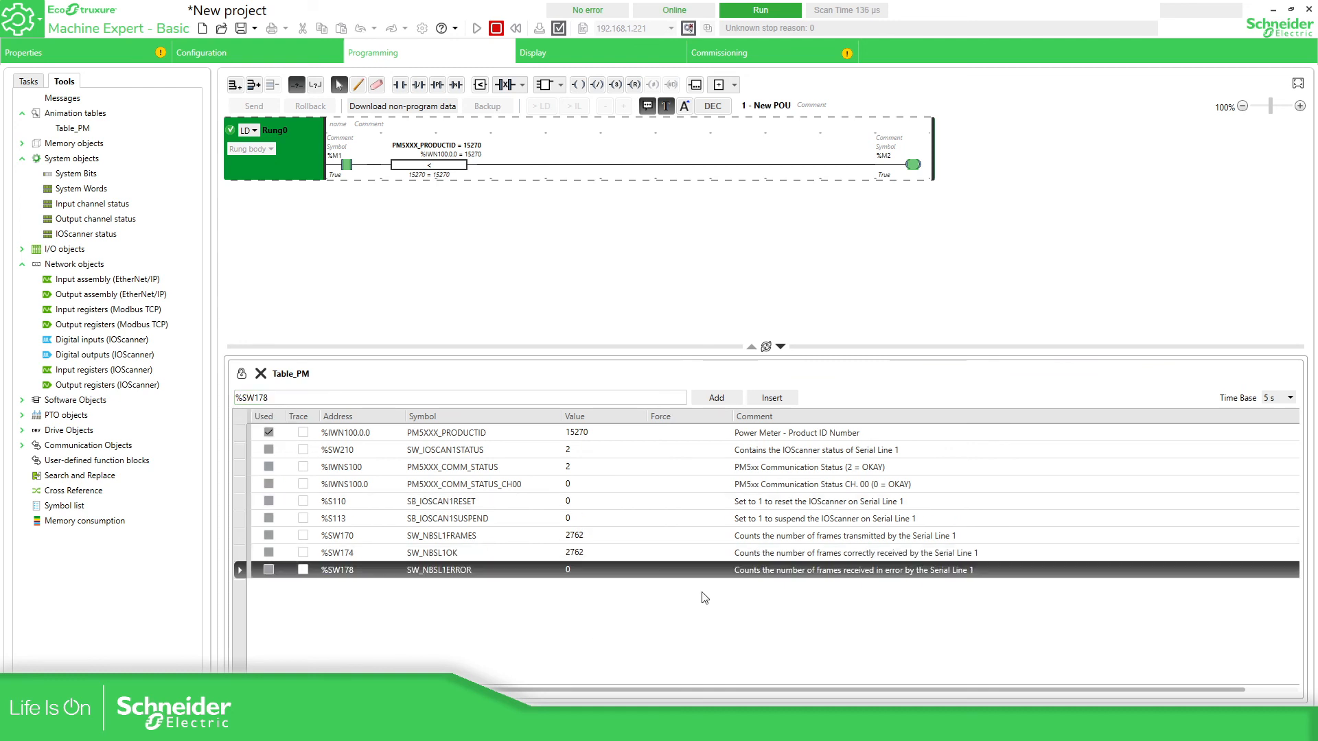
- Examine the live values of the Serial Line 1 frame counters %SW170, %SW174 and %SW178 and the IOScanner status %SW210
left_click(925, 539)
left_click(874, 573, "shift")
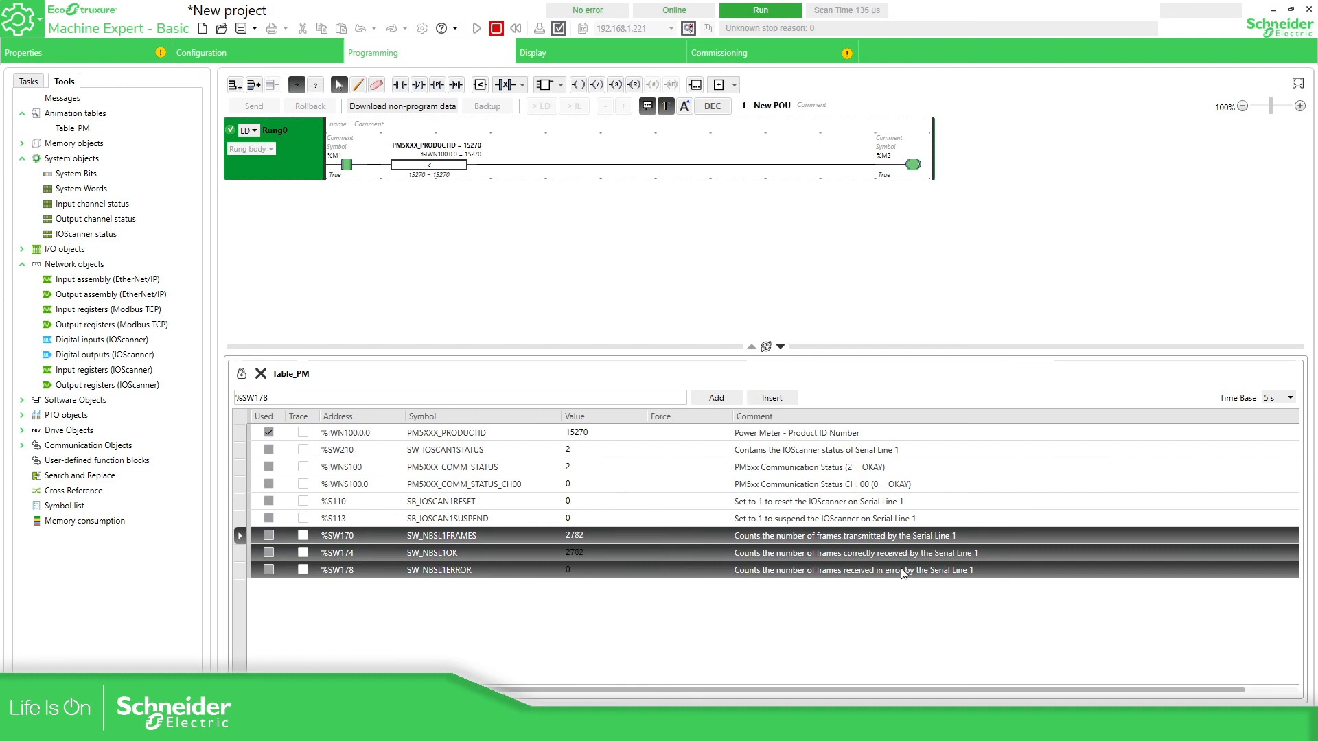
left_click(341, 538)
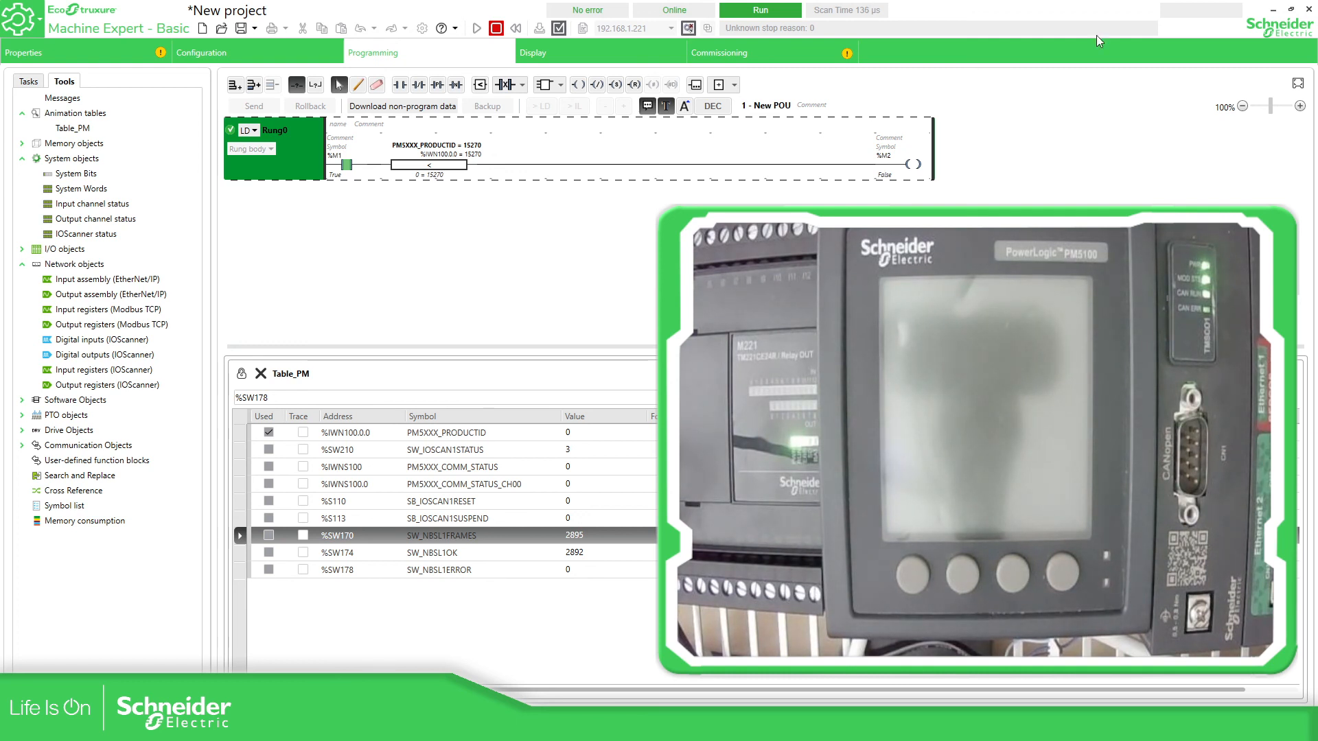
left_click(567, 452)
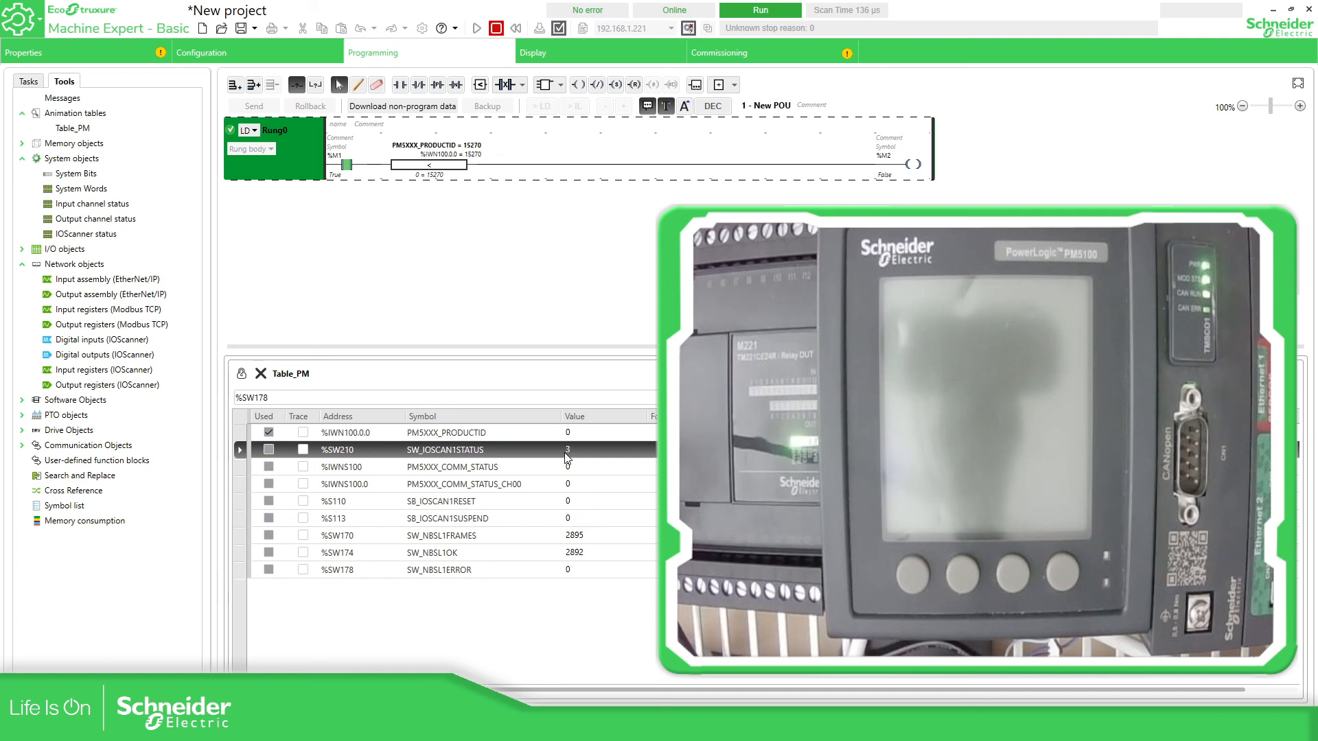
mouse_move(424, 171)
left_click(583, 539)
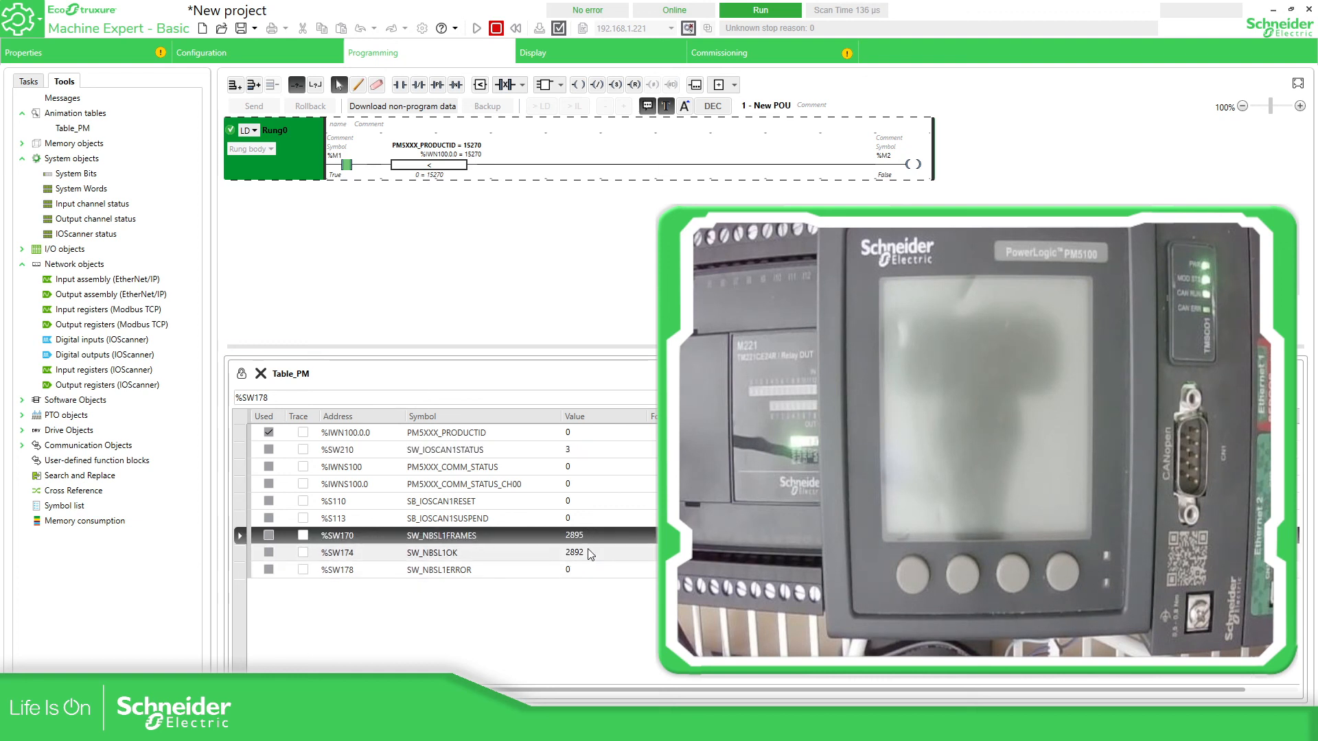
left_click(587, 553)
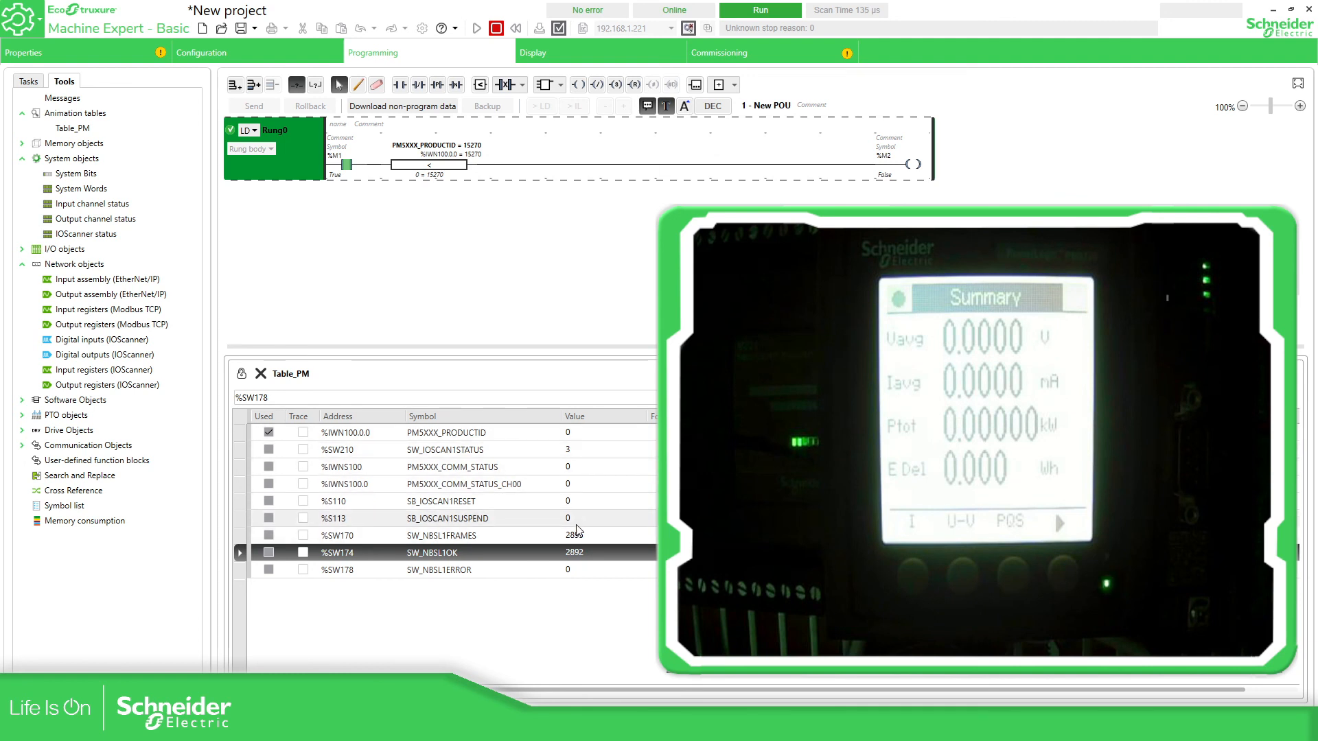
- Reset the Serial Line 1 IOScanner by setting the value of %S110 (SB_IOSCAN1RESET) to 1 in Table_PM
left_click(494, 503)
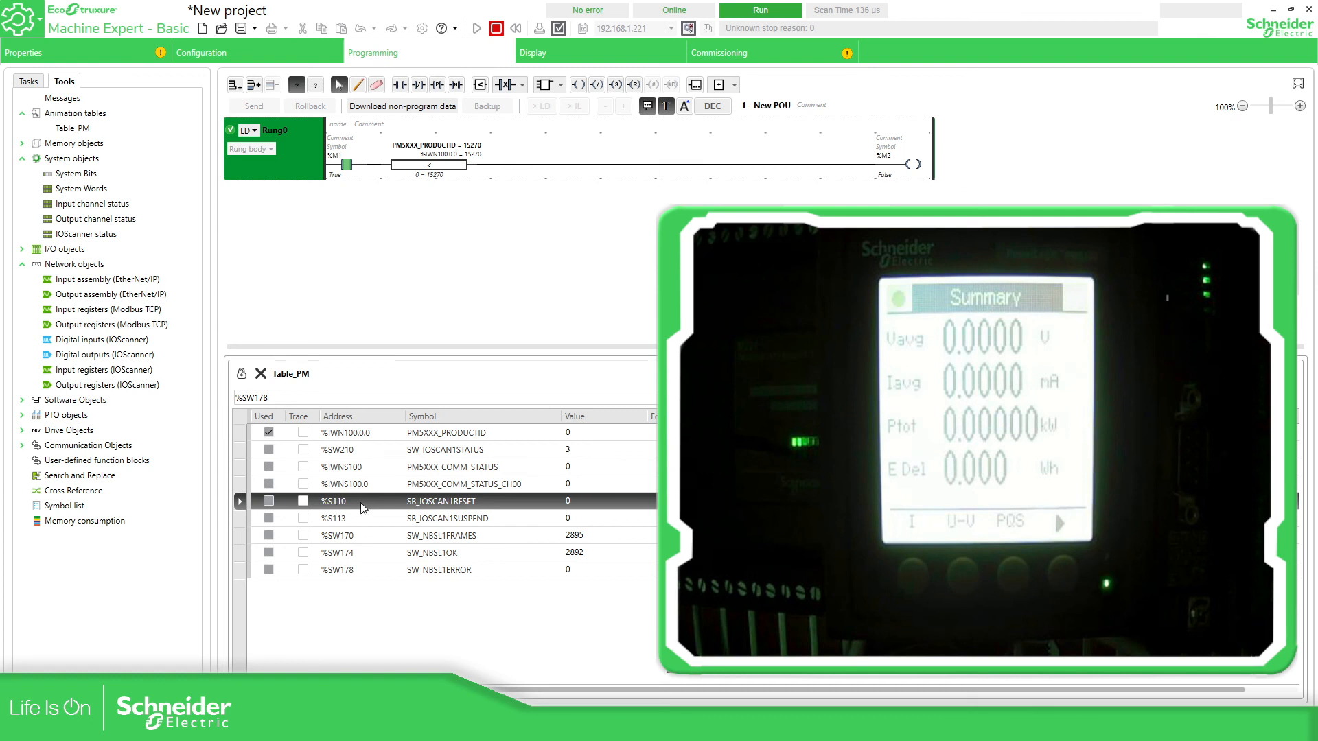
double_click(587, 501)
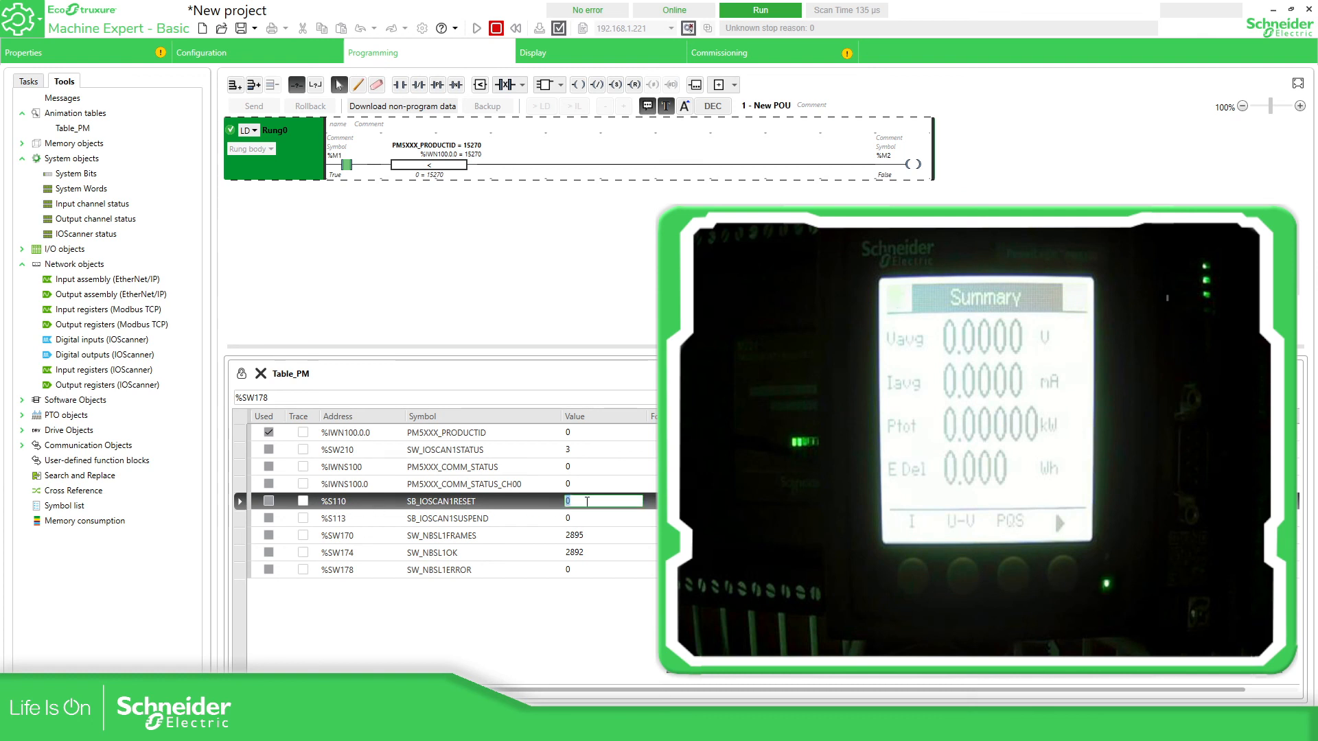
type("1")
key("Return")
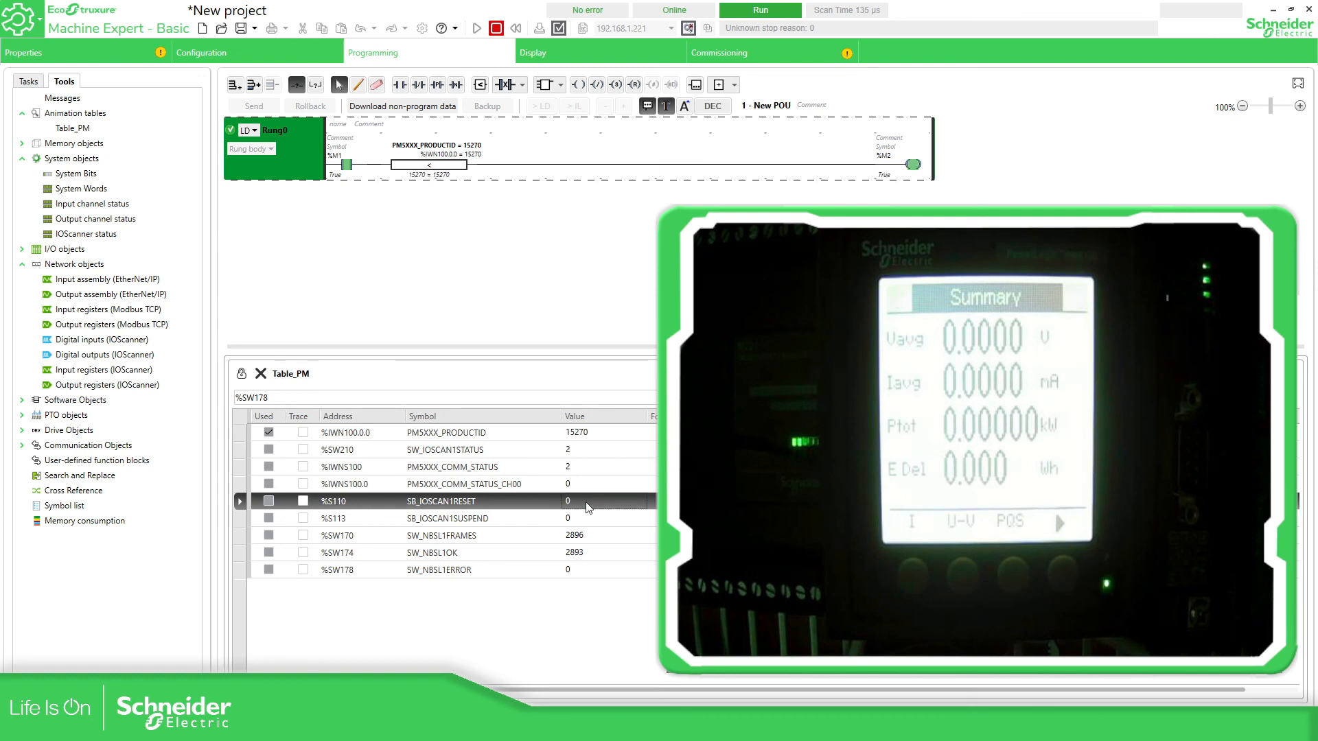